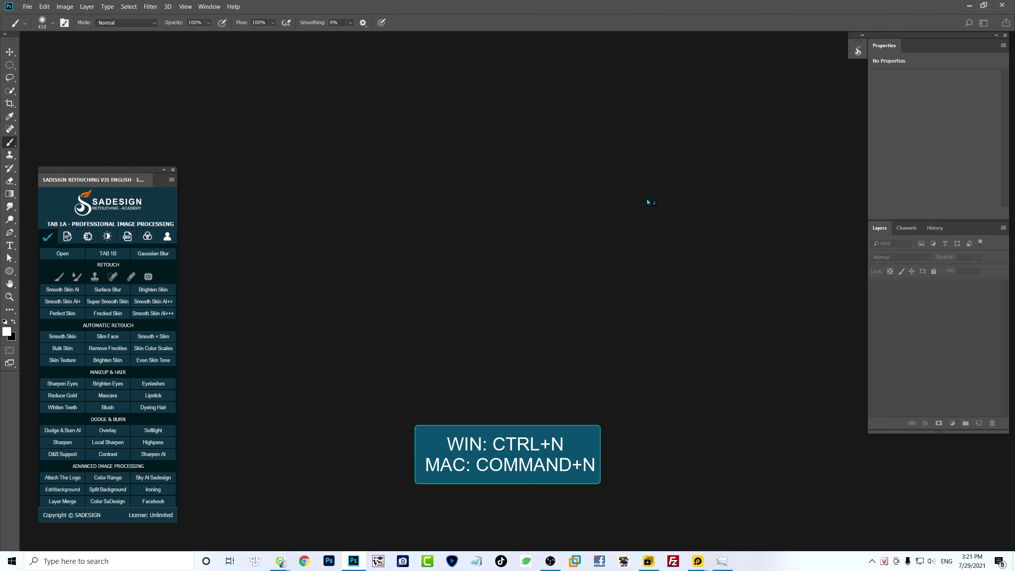
Bring up the New Document settings with the Ctrl+N shortcut
key("ctrl+n")
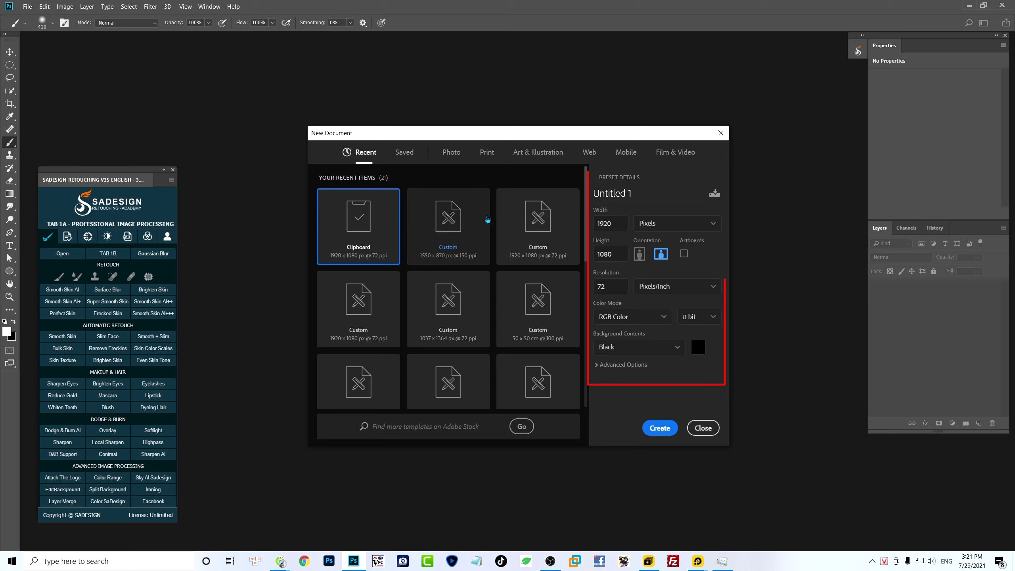
Create a 1920×1080 document with a black background
double_click(621, 227)
double_click(615, 253)
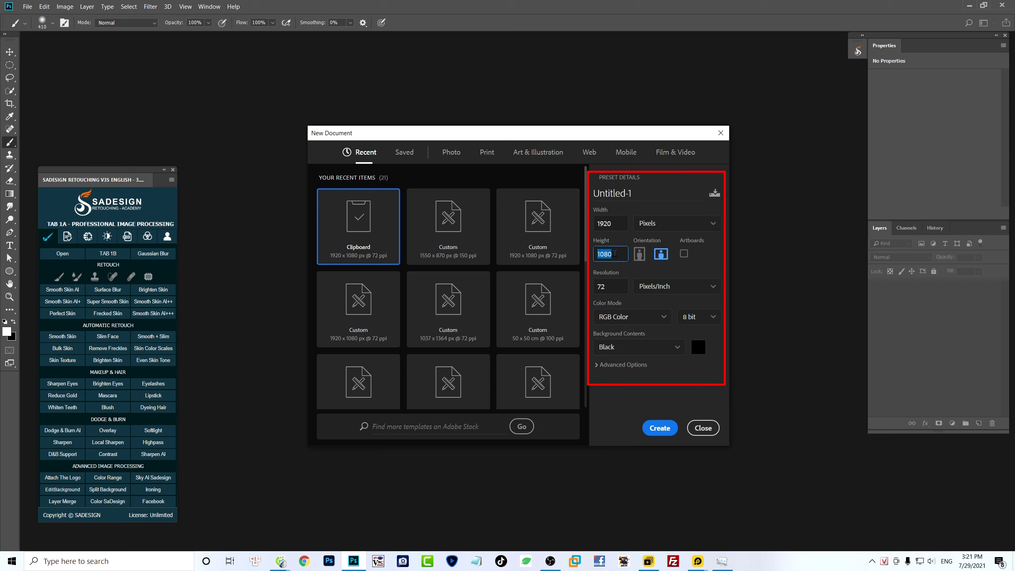
left_click(638, 348)
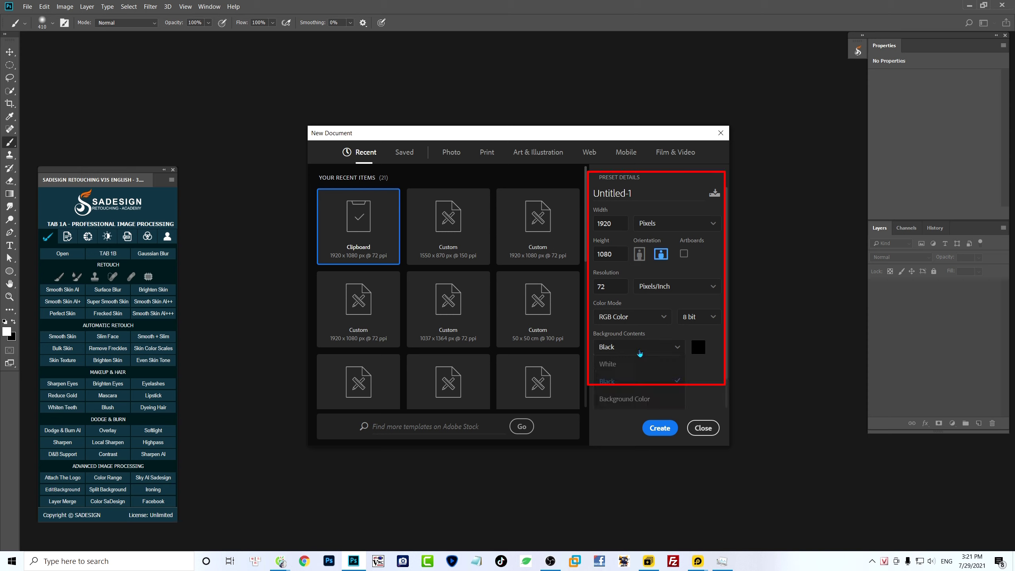
left_click(637, 382)
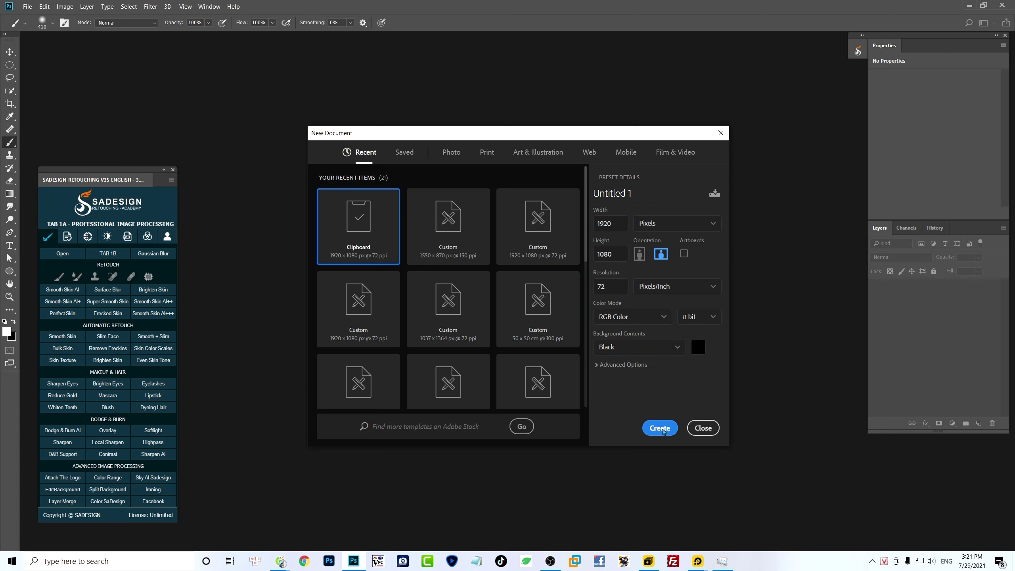
left_click(660, 427)
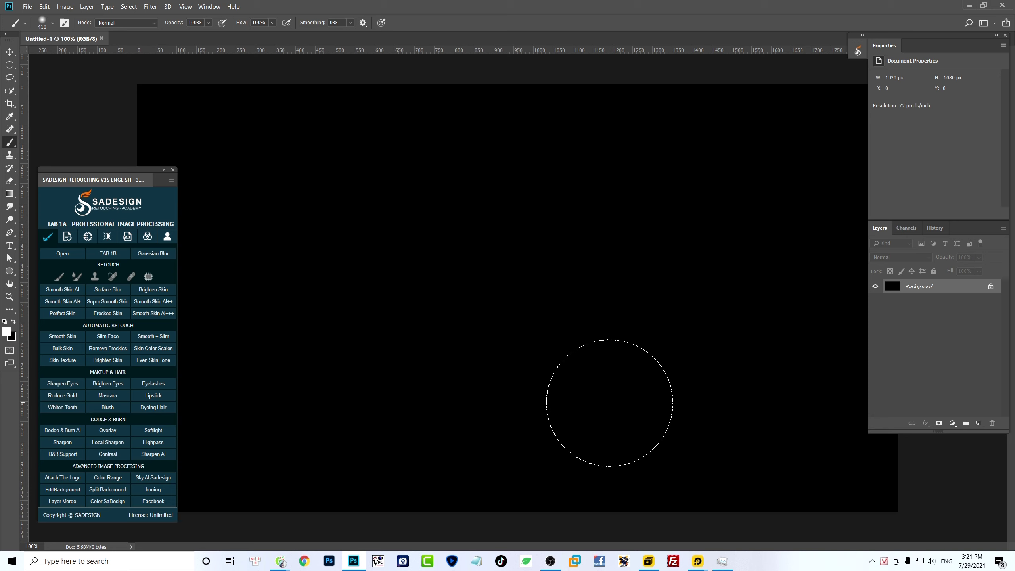
Duplicate the background as Layer 1 and place it inside a new Group 1
key("v")
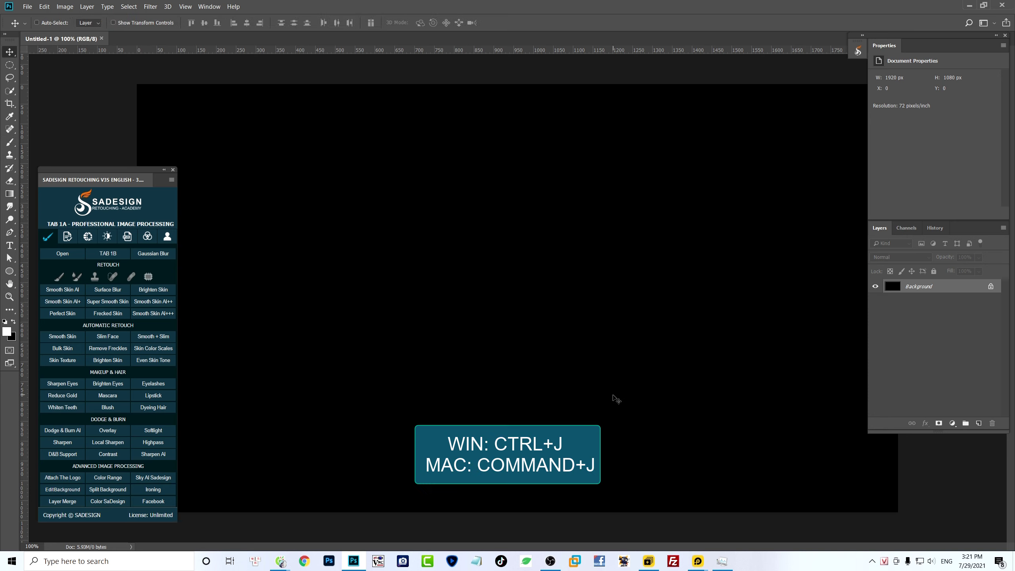
key("ctrl+j")
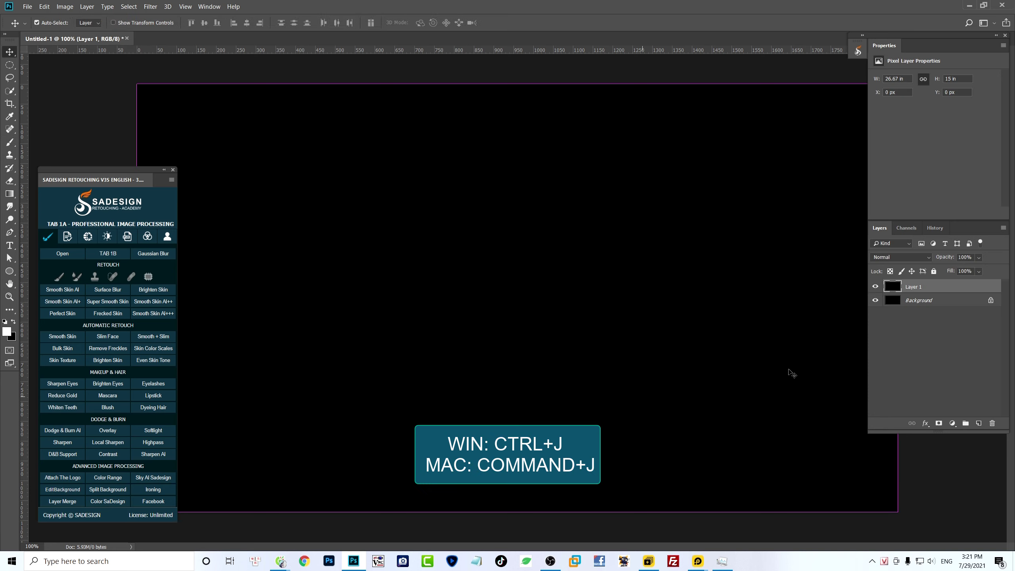
left_click_drag(939, 288, 966, 423)
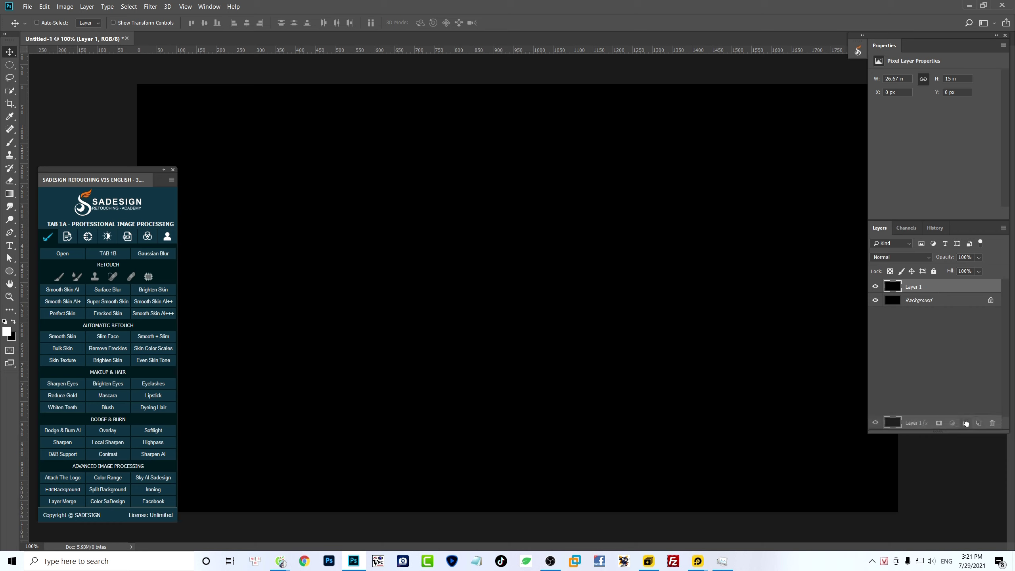
left_click_drag(965, 423, 966, 423)
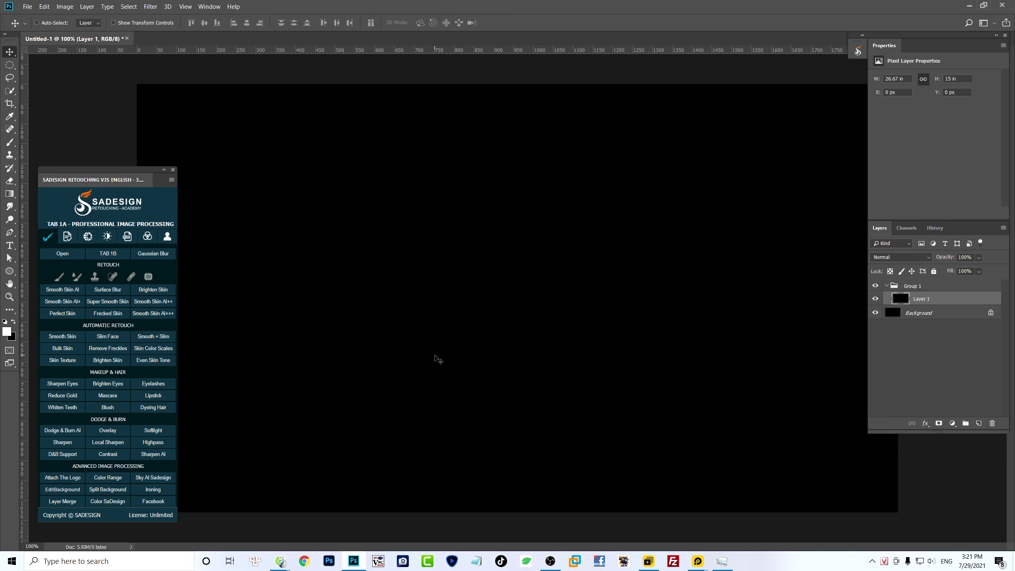
Set the foreground colour to a dark grey with brightness 15
key("x")
left_click(8, 334)
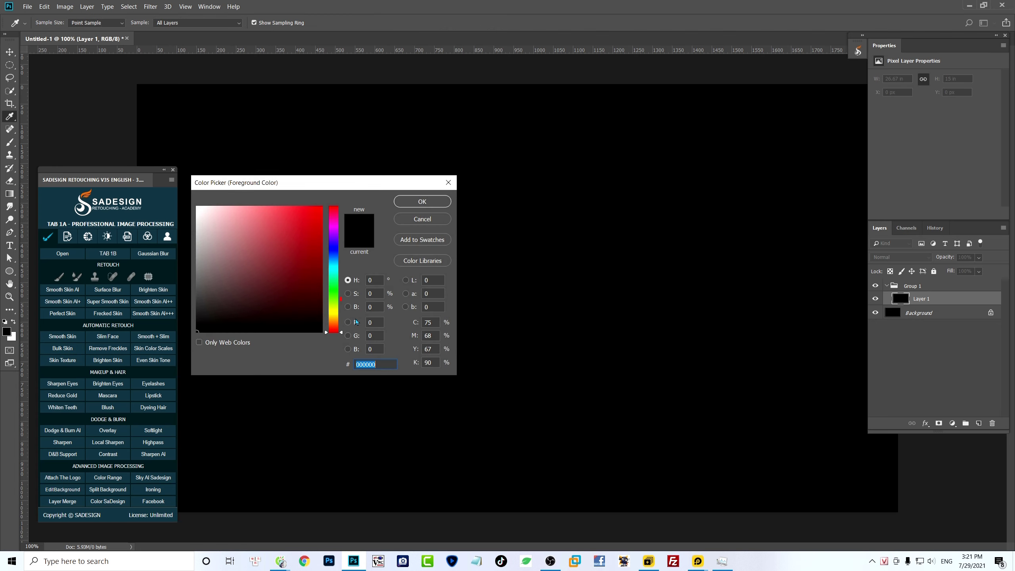
double_click(374, 306)
type("15")
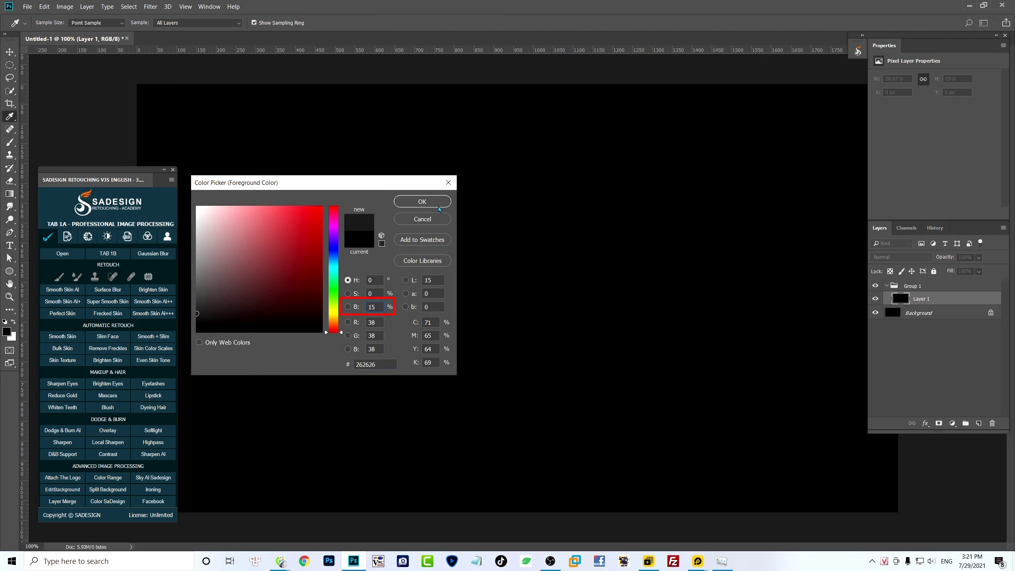
left_click(439, 206)
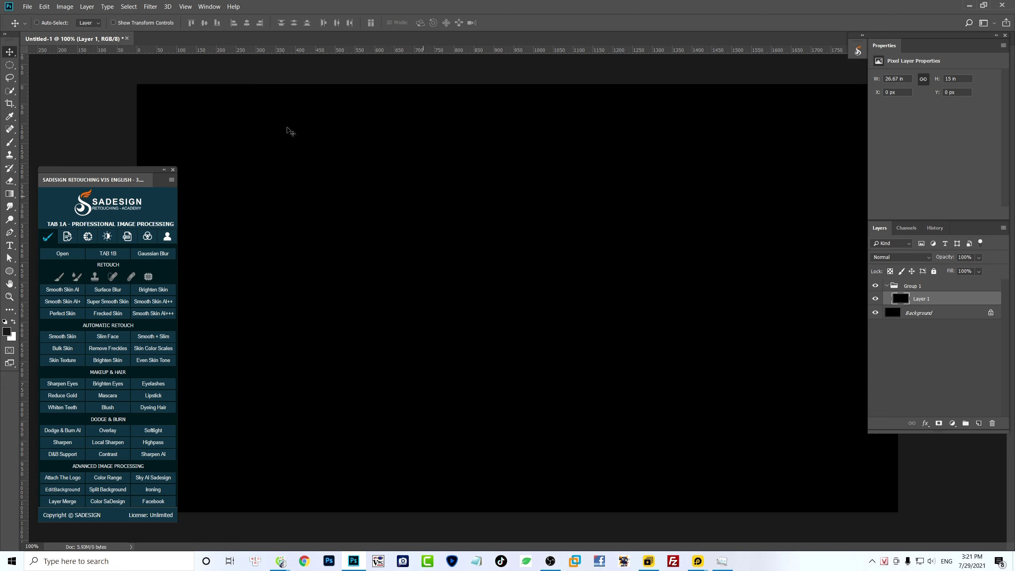
Render Clouds onto Layer 1 and start a free transform
left_click(152, 7)
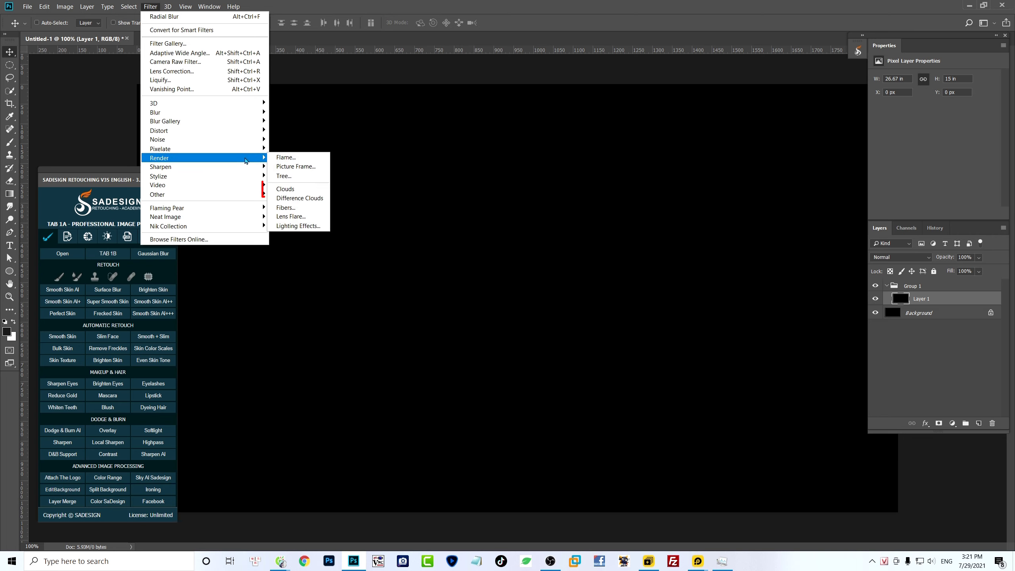
mouse_move(198, 158)
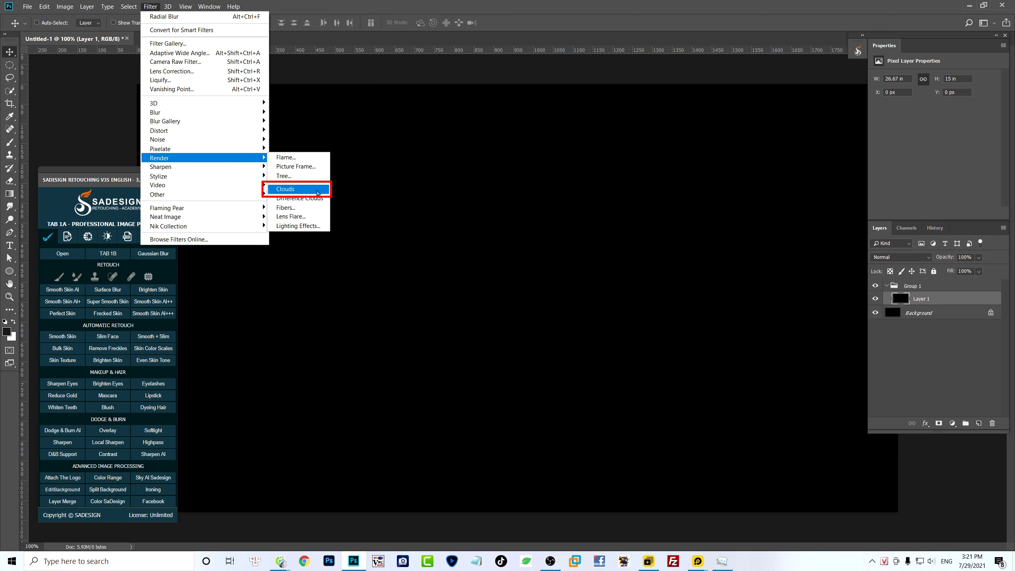
left_click(317, 191)
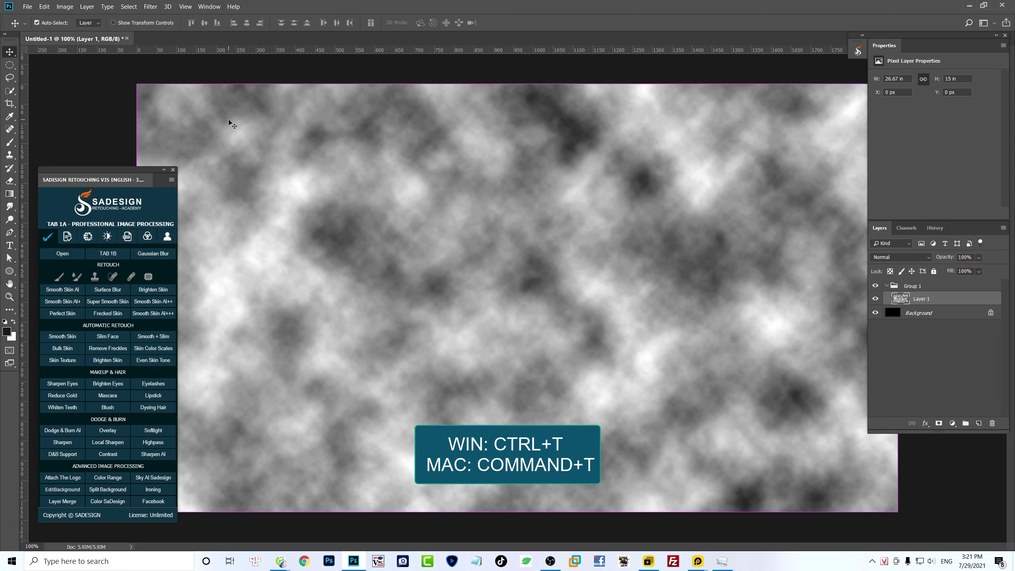
key("ctrl+t")
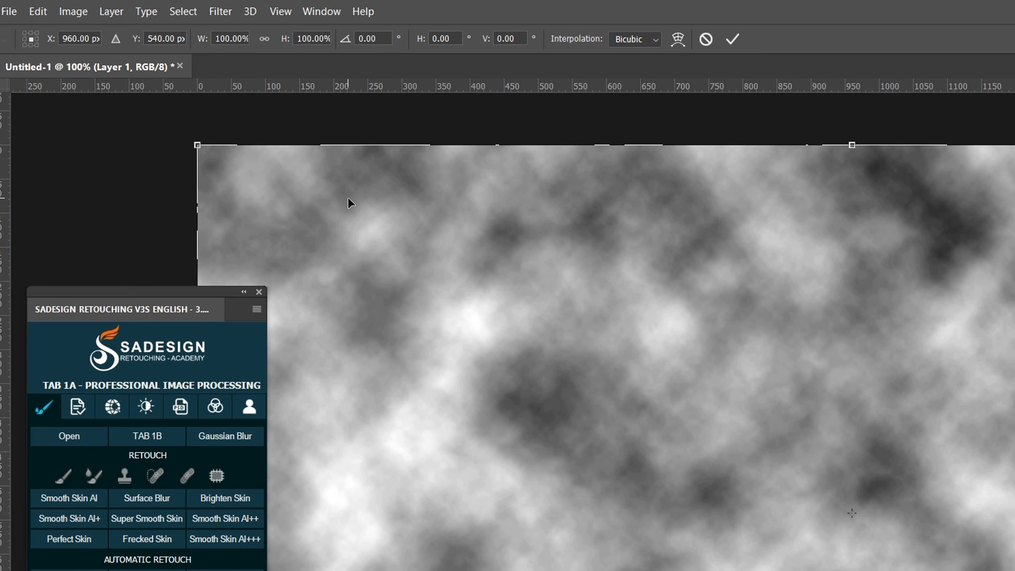
Stretch the cloud layer to 300% width
left_click(230, 39)
key("ctrl+a")
type("300")
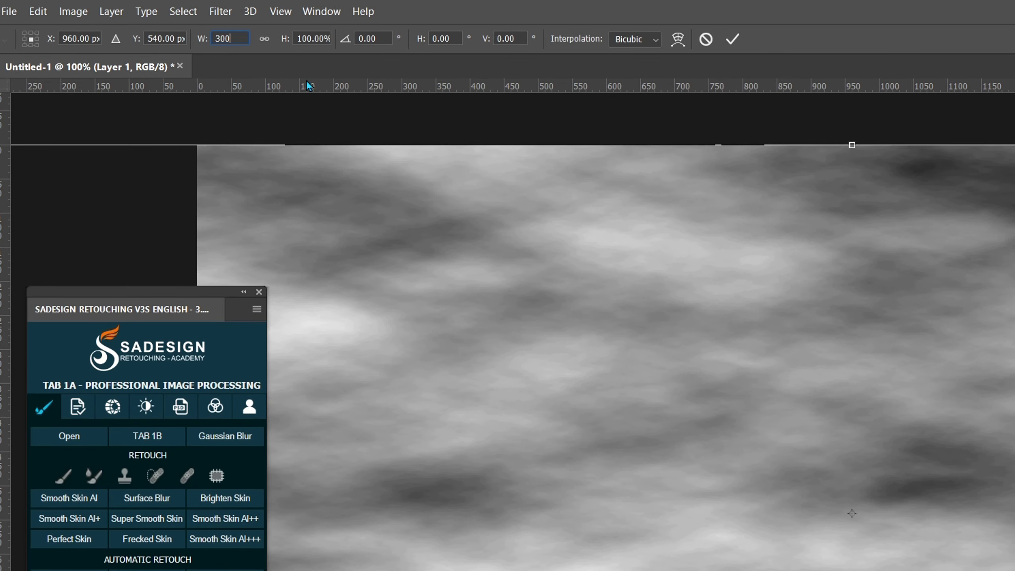
key("Return")
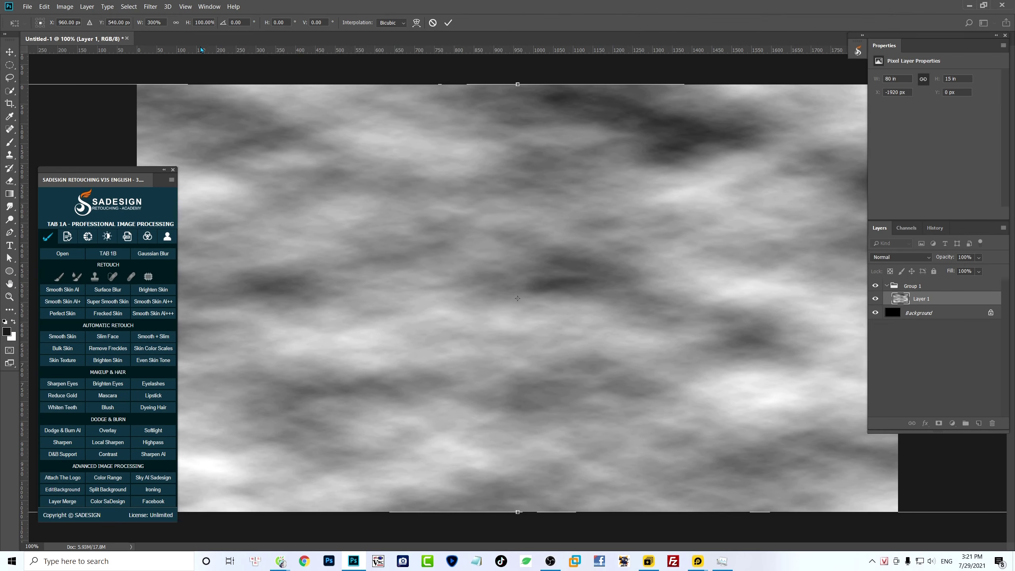
key("Return")
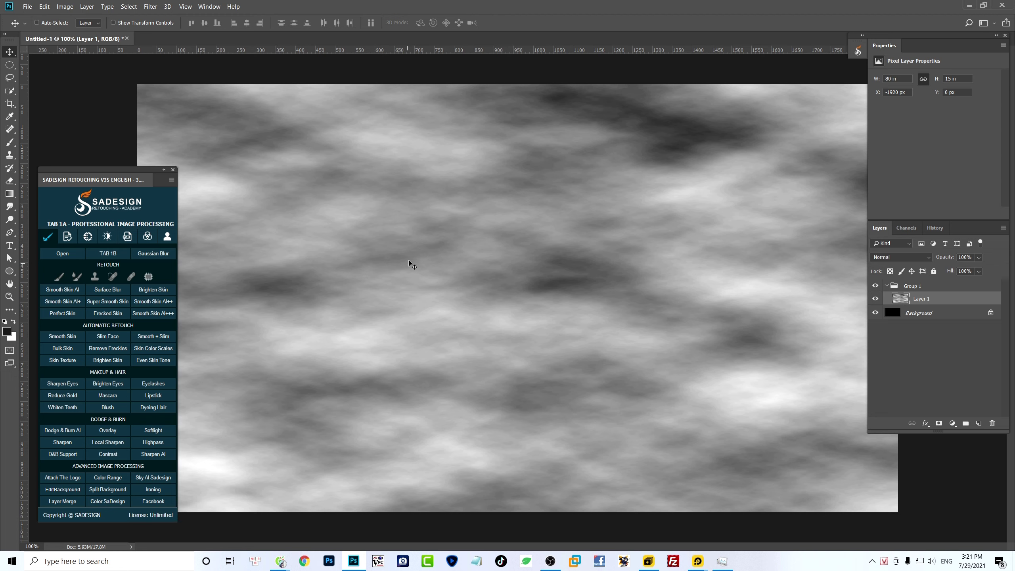
Crop the stretched layer back to the full canvas and deselect
key("ctrl+a")
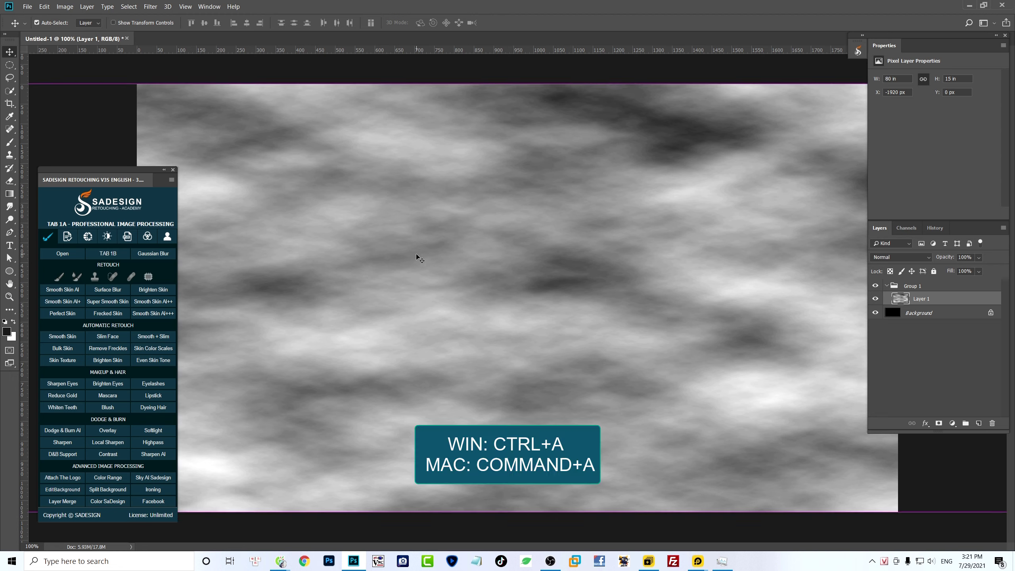
key("ctrl+semicolon")
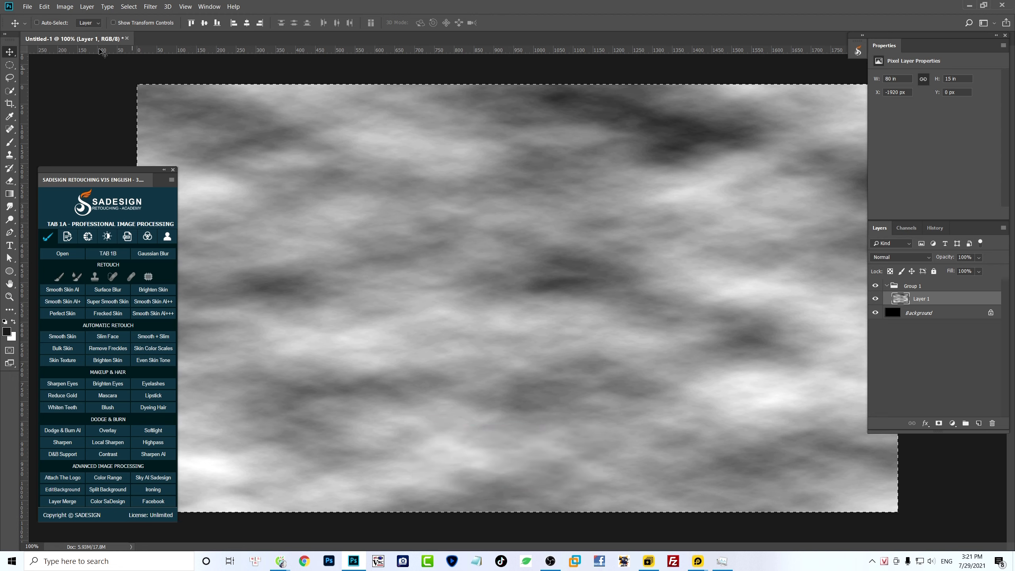
left_click(65, 6)
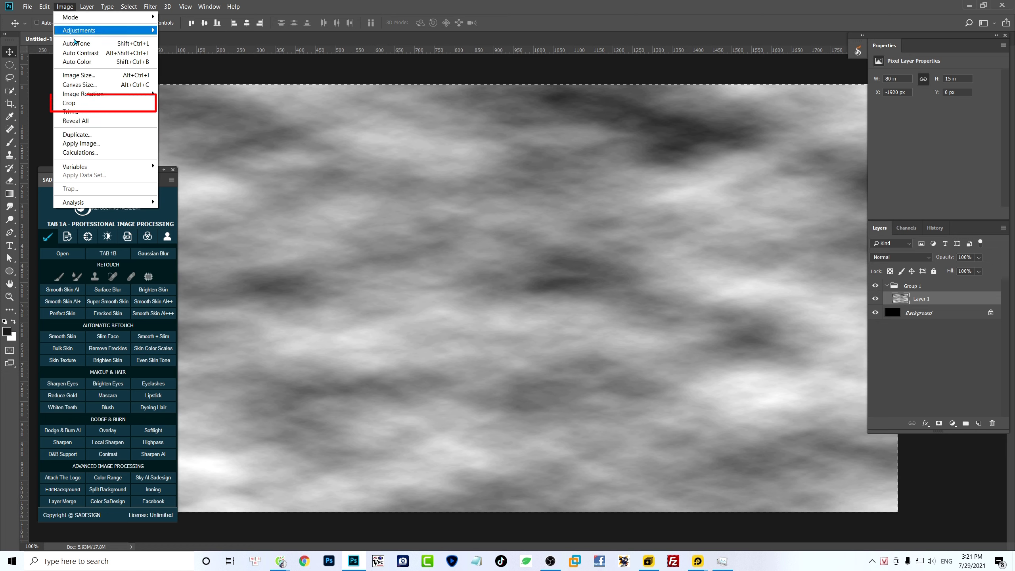
left_click(93, 103)
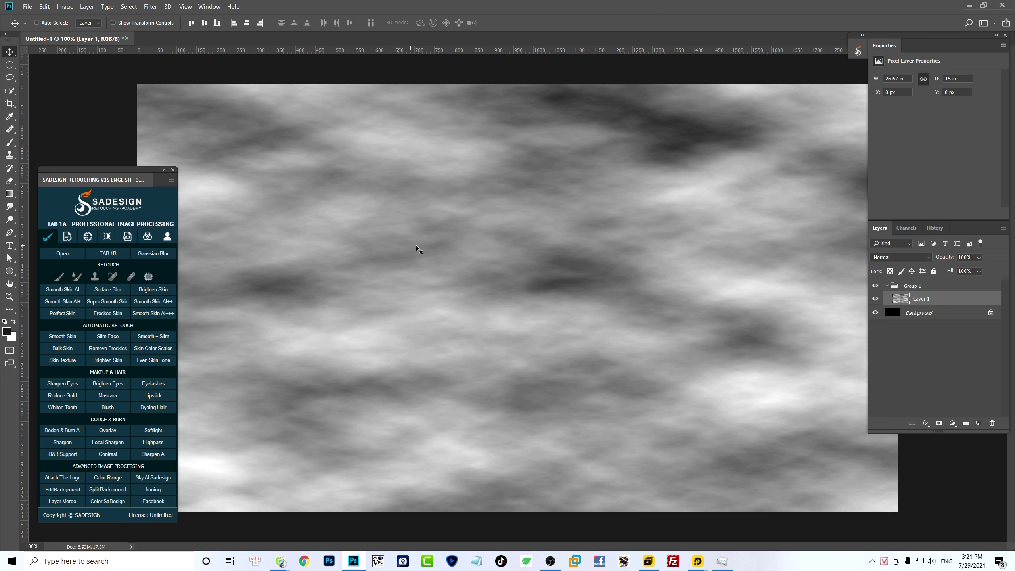
key("ctrl+d")
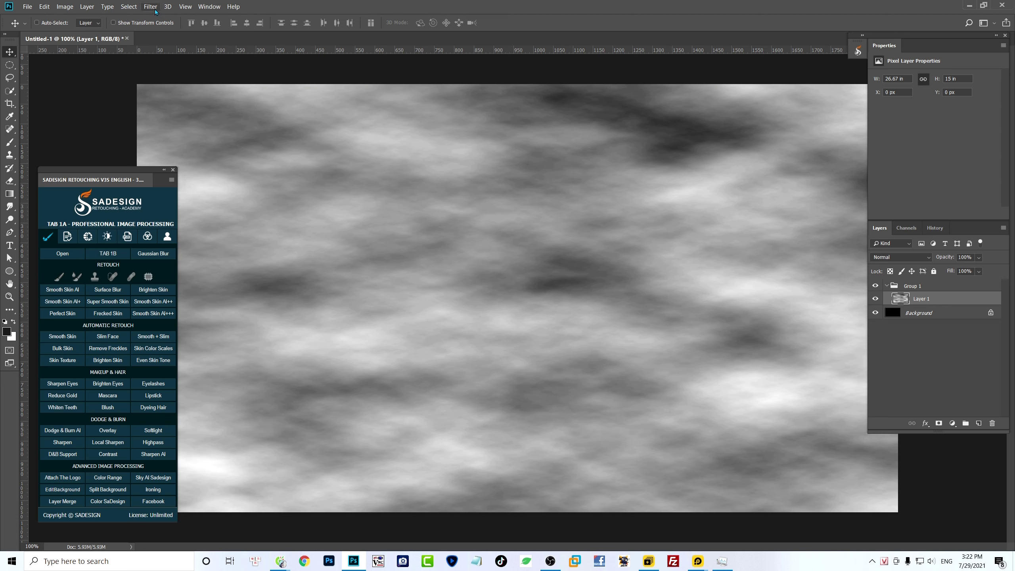
Apply a Medium Strokes Mezzotint filter to the cloud layer
left_click(151, 7)
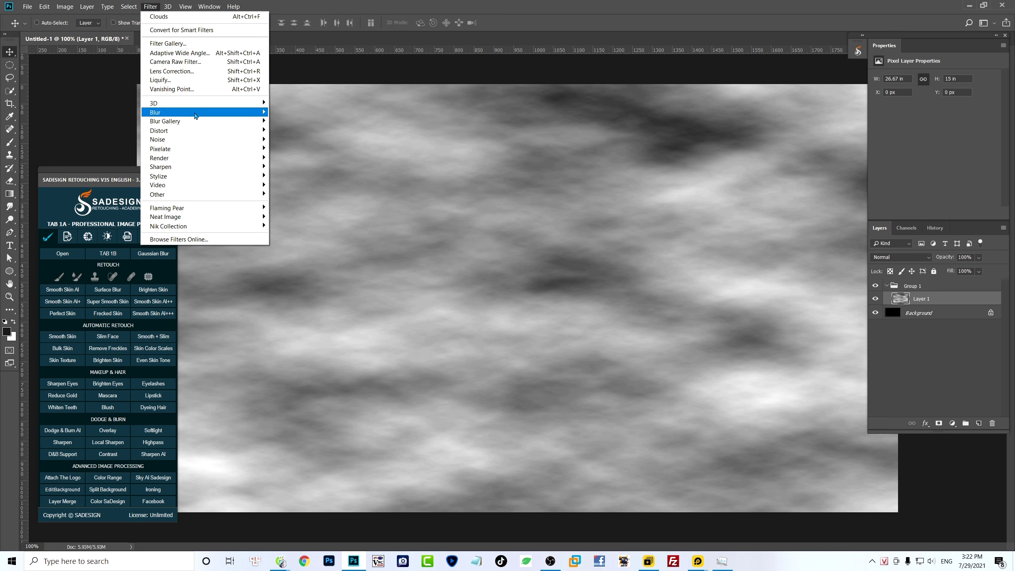
mouse_move(204, 148)
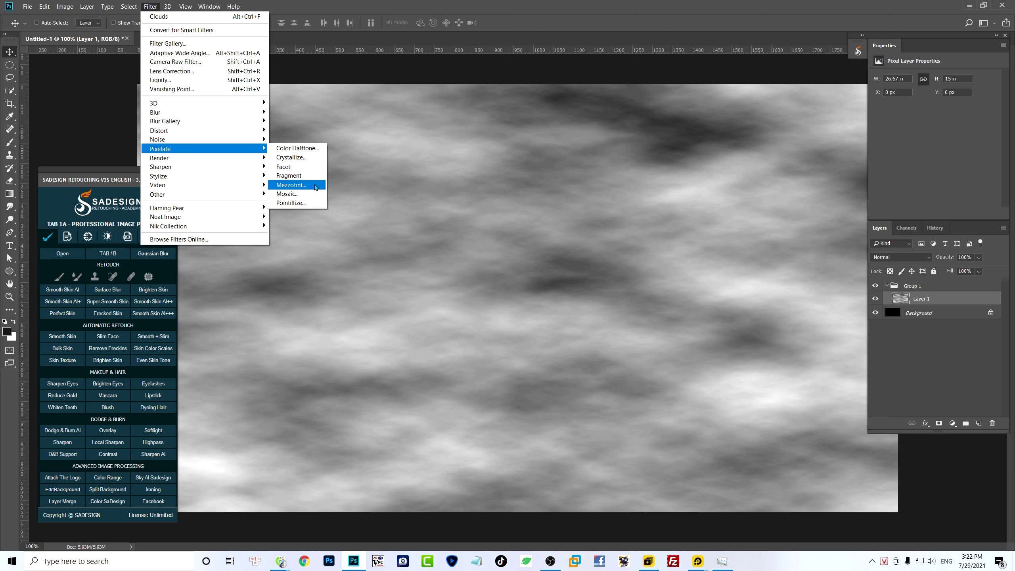
left_click(315, 187)
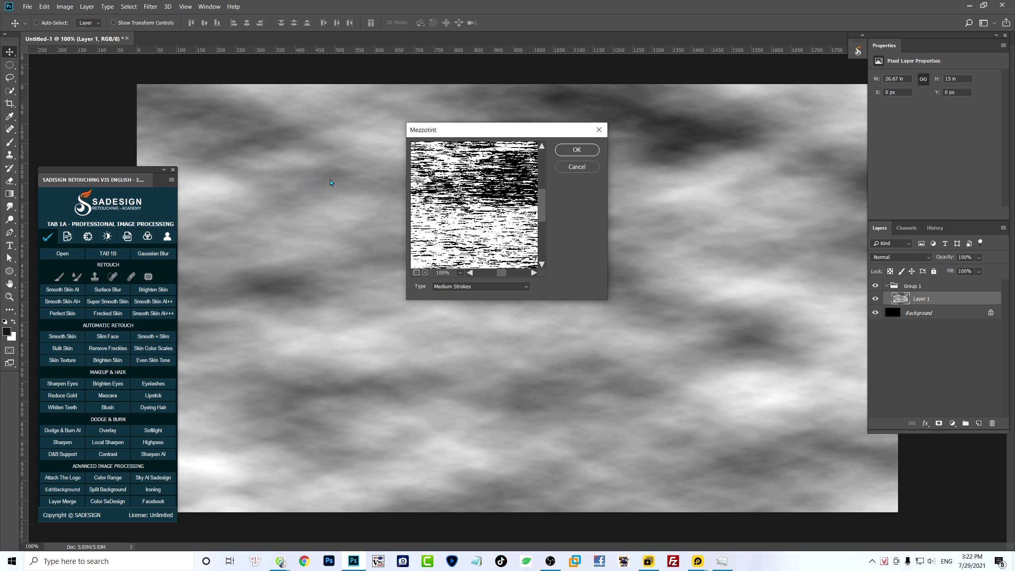
left_click(466, 287)
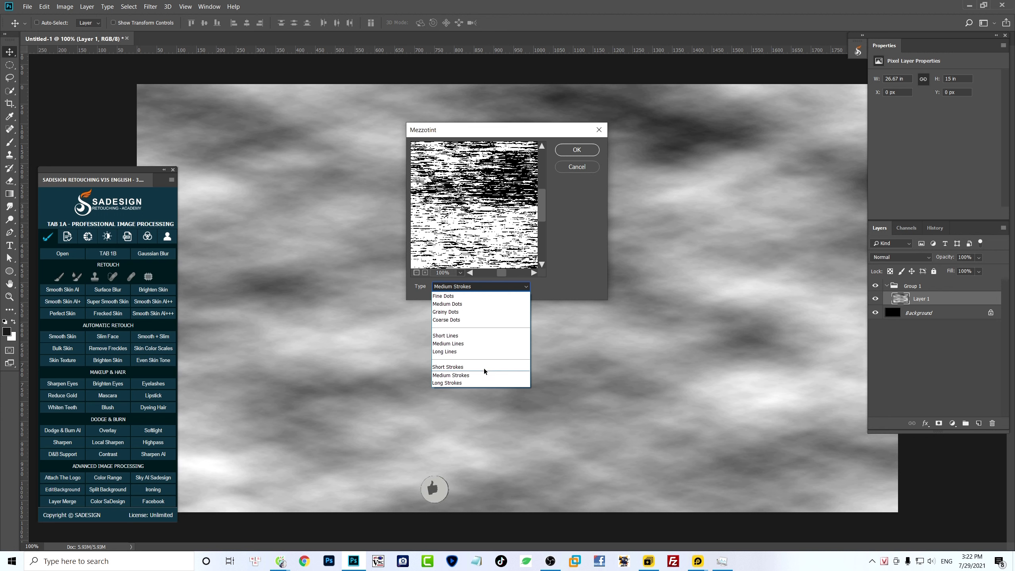
left_click(517, 377)
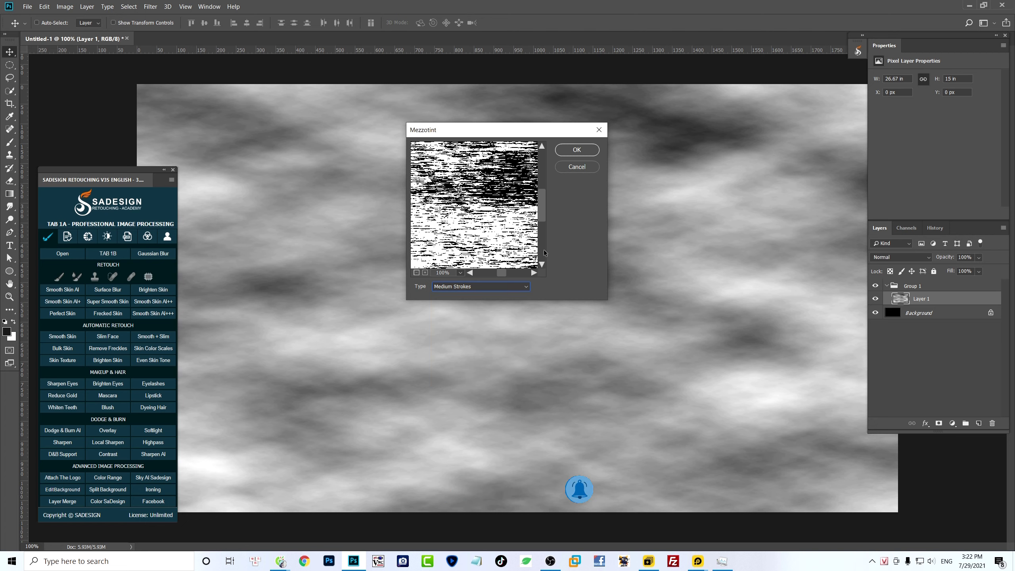
left_click(572, 151)
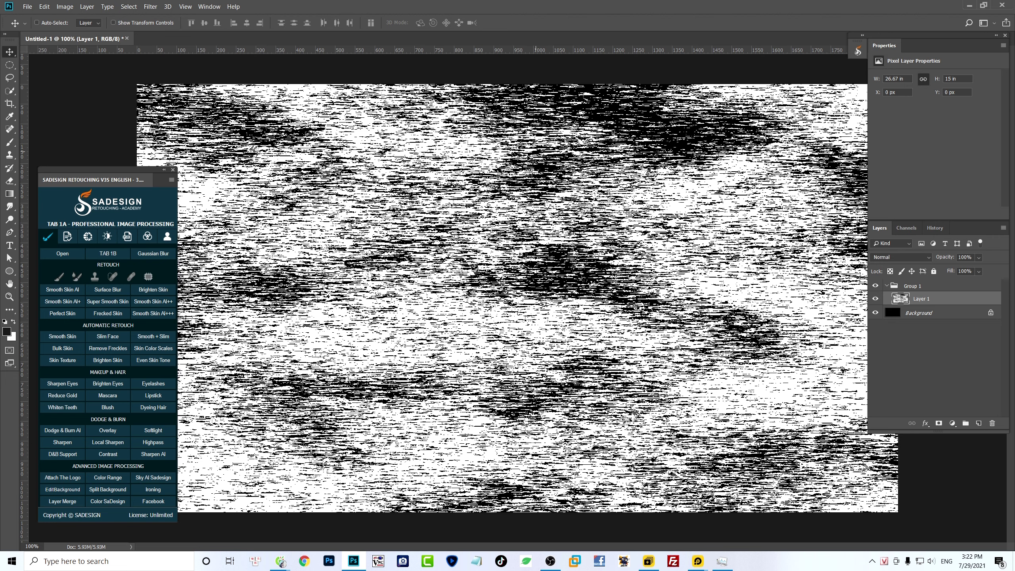
left_click(147, 6)
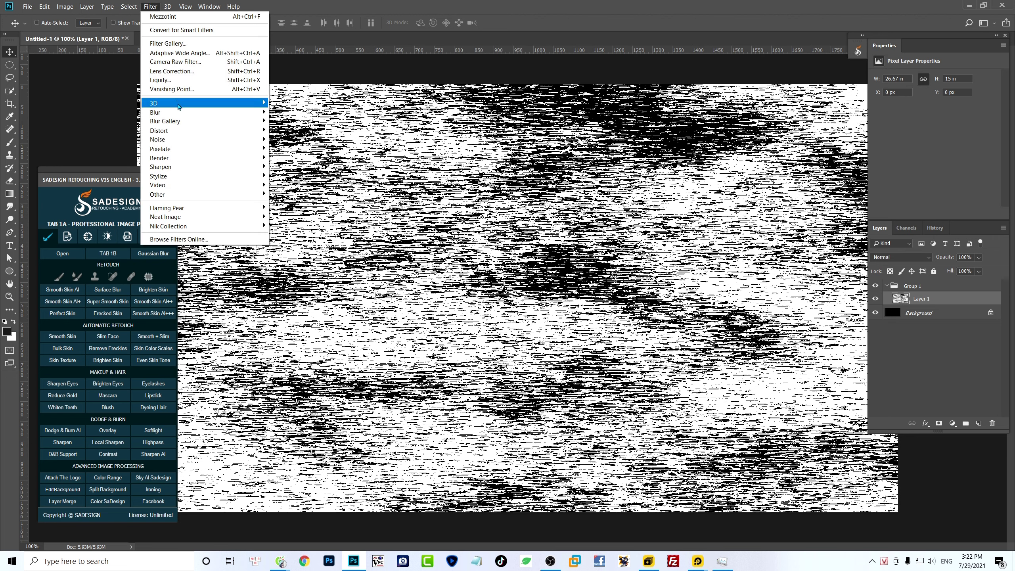
mouse_move(155, 112)
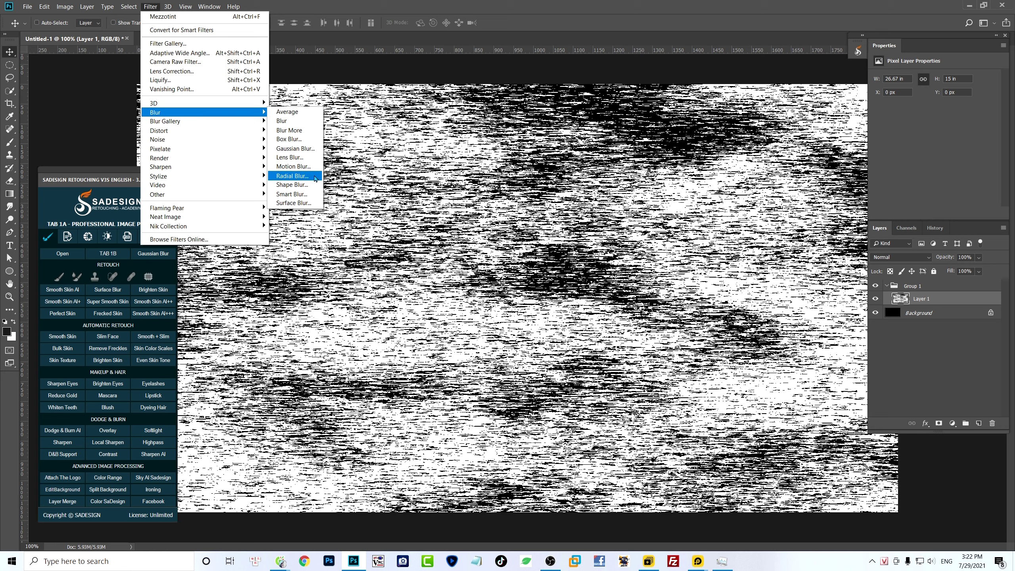
Apply a Zoom Radial Blur, amount 100 at Best quality, to the streaks
left_click(293, 176)
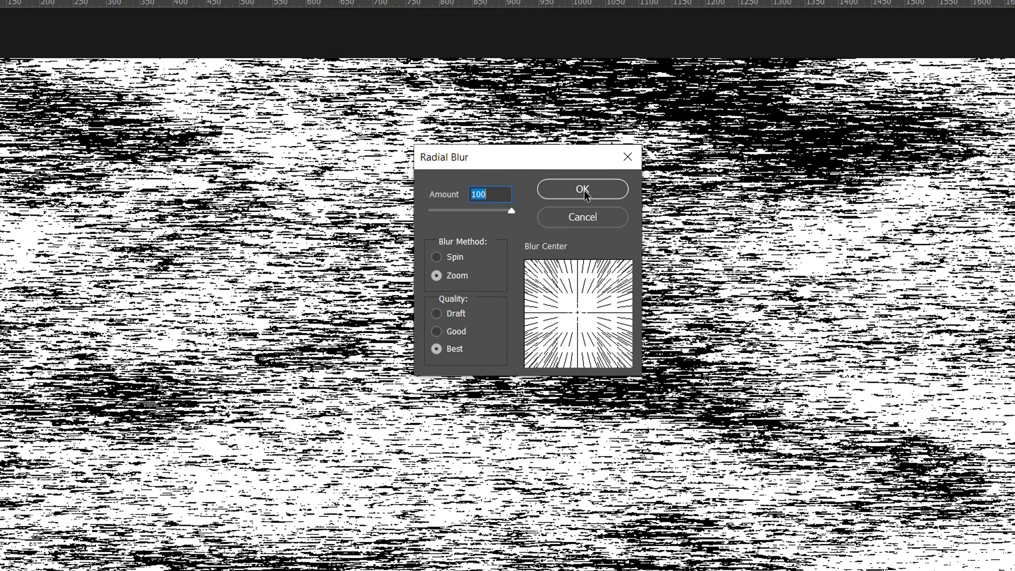
left_click(582, 189)
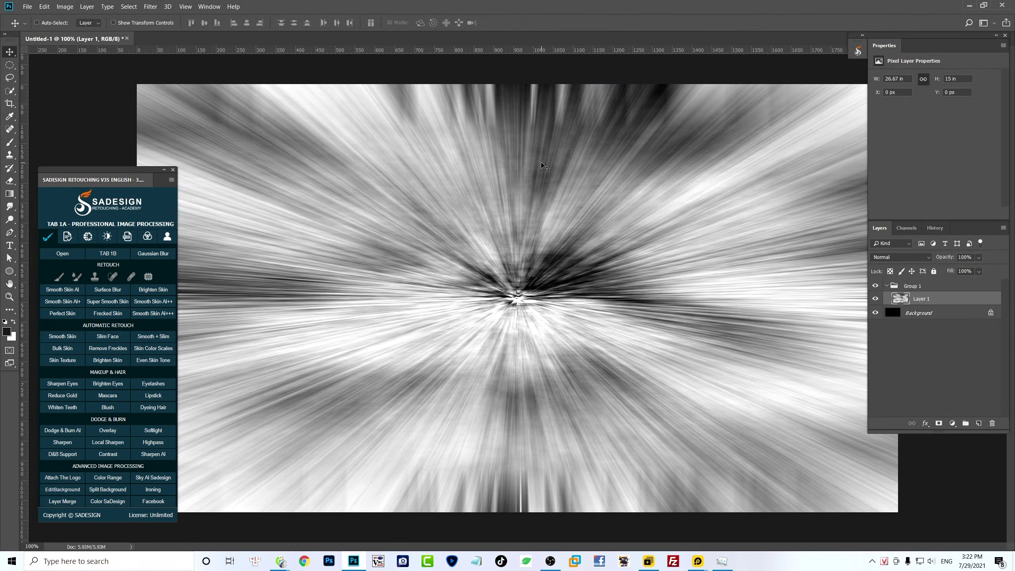
left_click(151, 6)
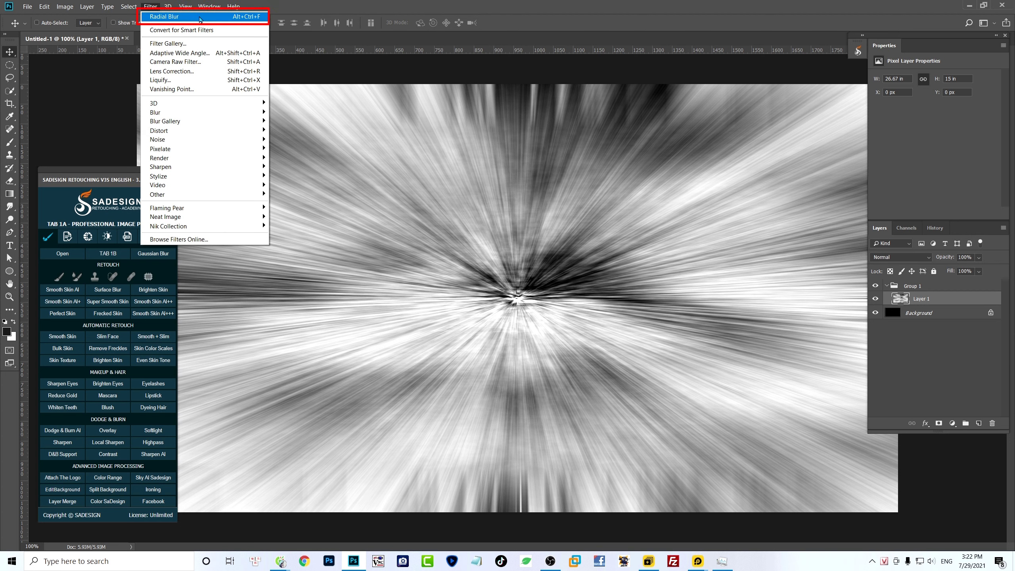
Reapply the radial blur, then place two horizontal guides framing a central band
left_click(226, 17)
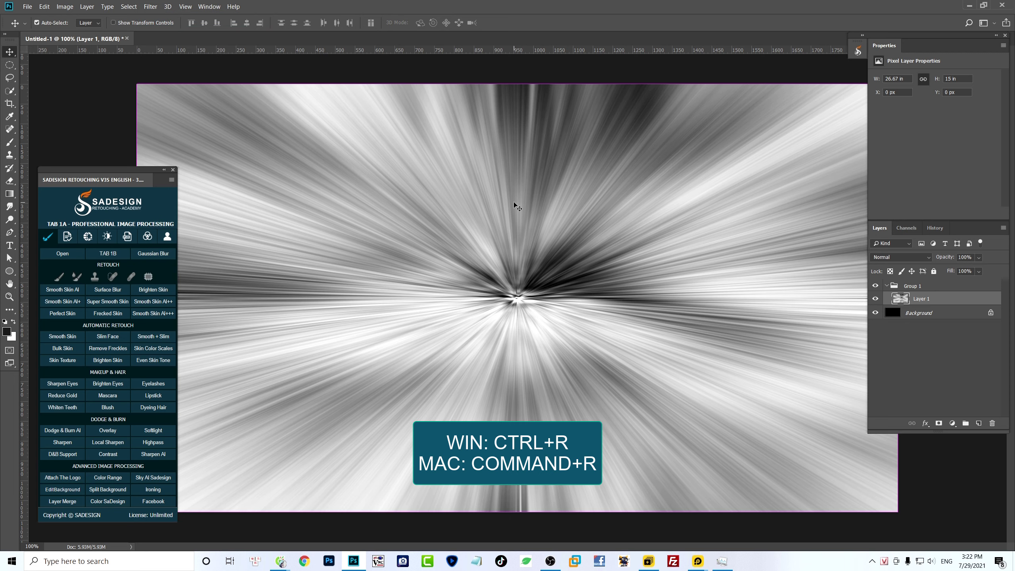
key("ctrl")
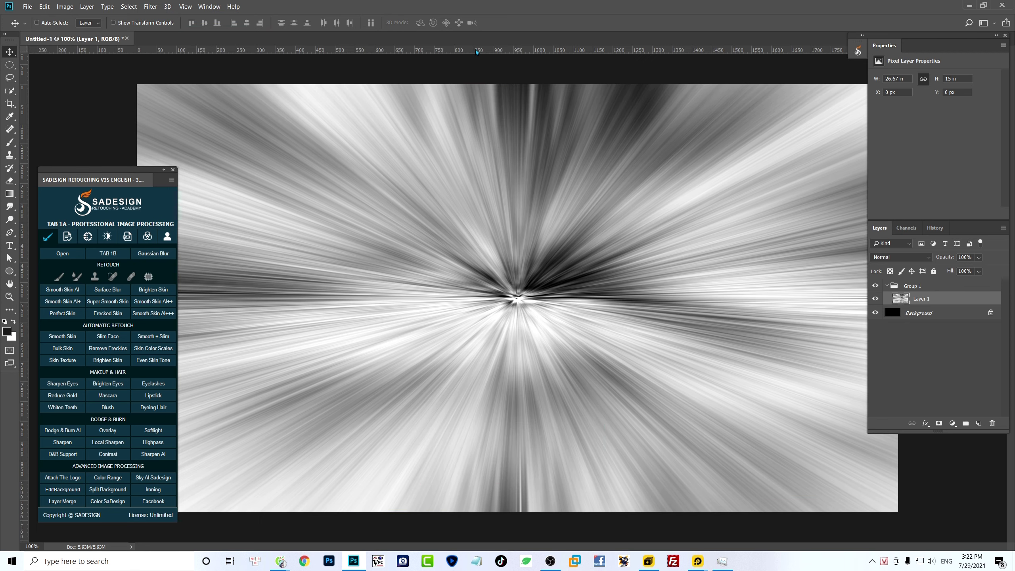
left_click(10, 103)
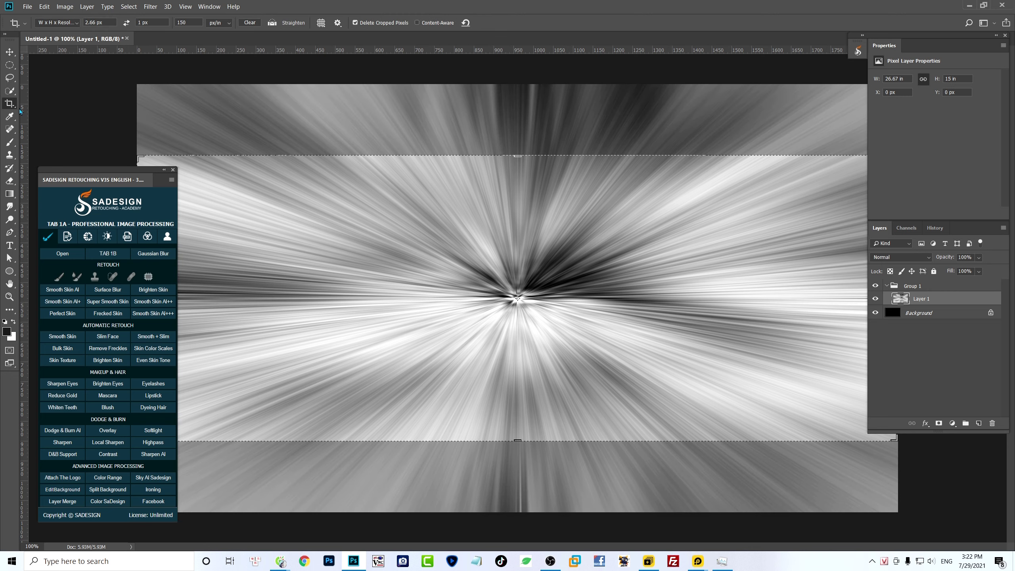
right_click(10, 104)
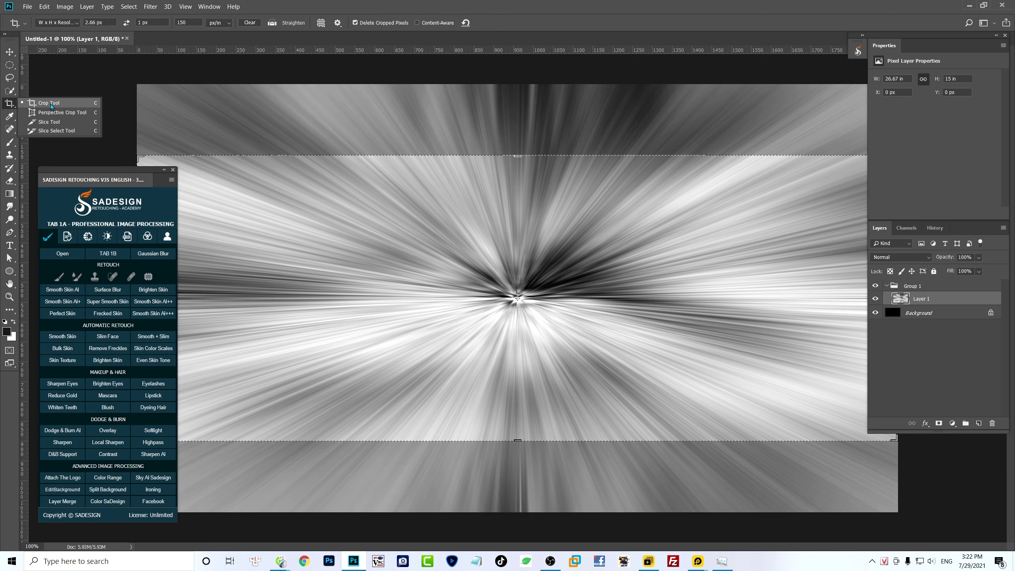
left_click(48, 103)
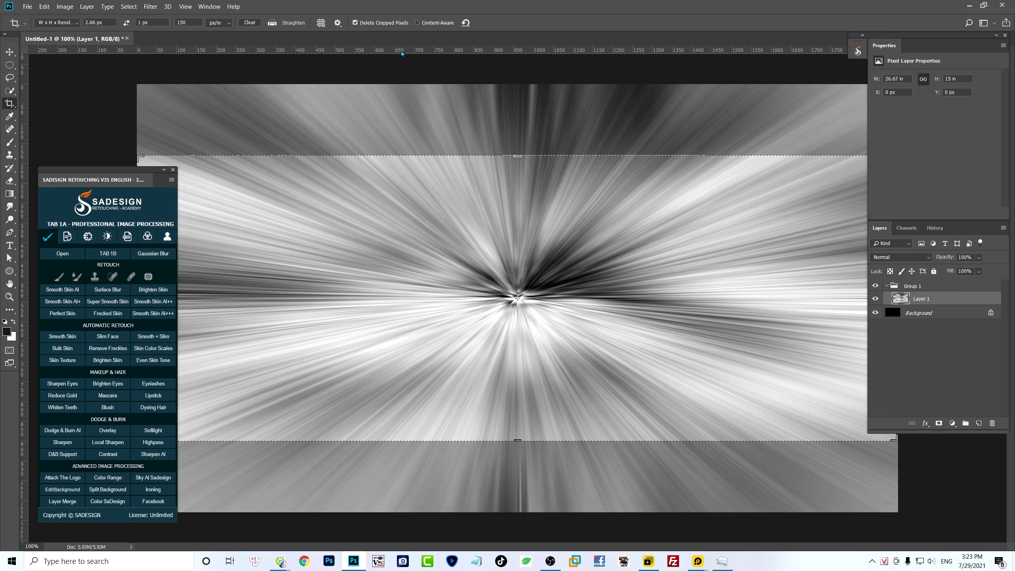
left_click_drag(401, 51, 399, 155)
left_click_drag(432, 55, 451, 440)
Select the full-width rectangular band between the guides and make Group 1 active
left_click(9, 64)
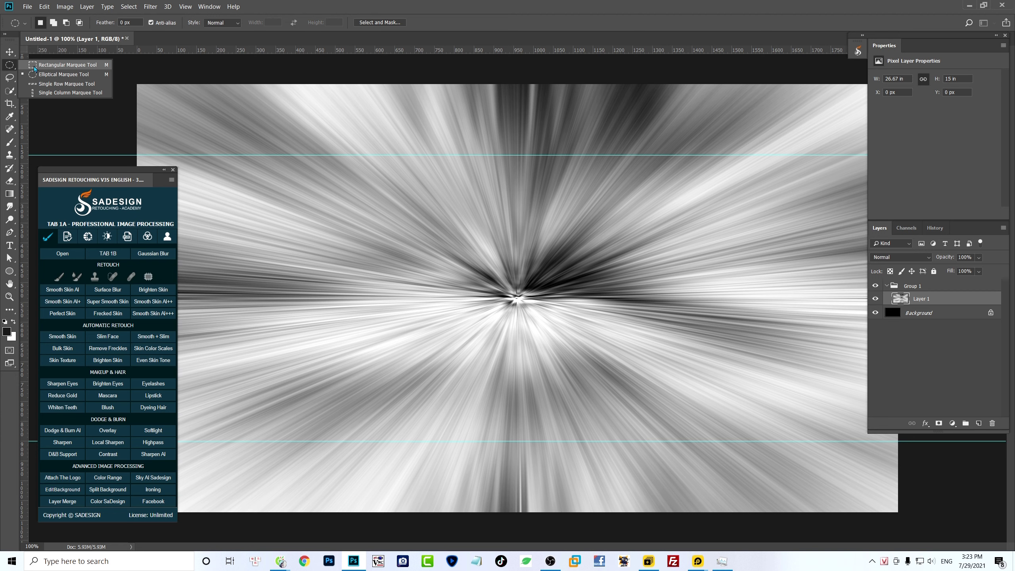
left_click(35, 67)
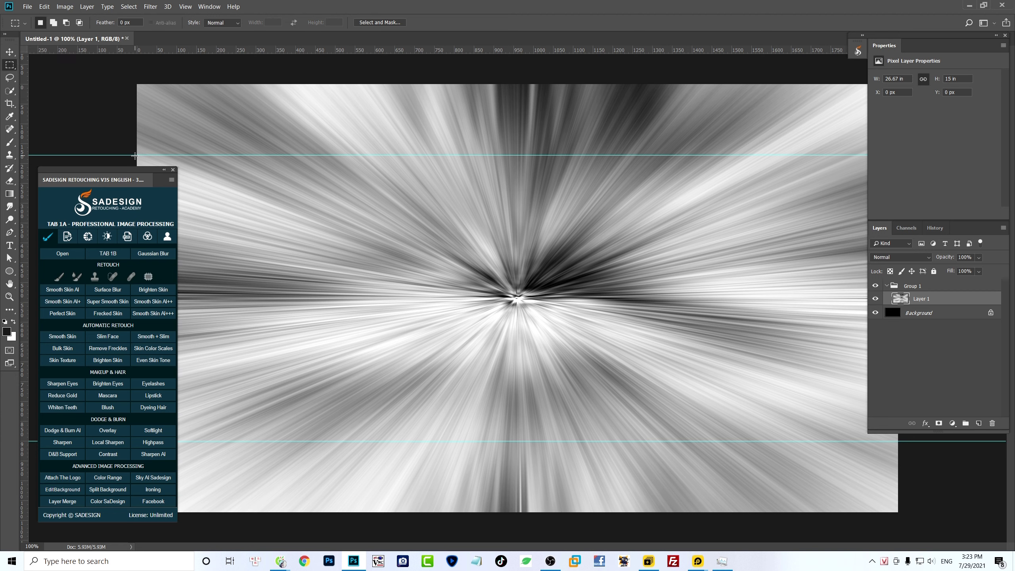
left_click_drag(135, 156, 874, 442)
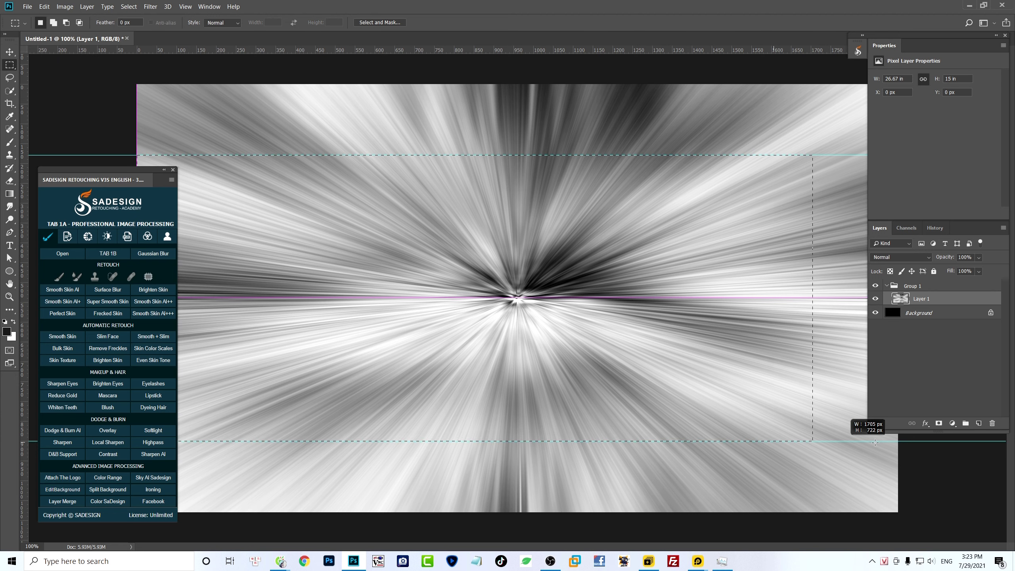
left_click_drag(875, 442, 903, 444)
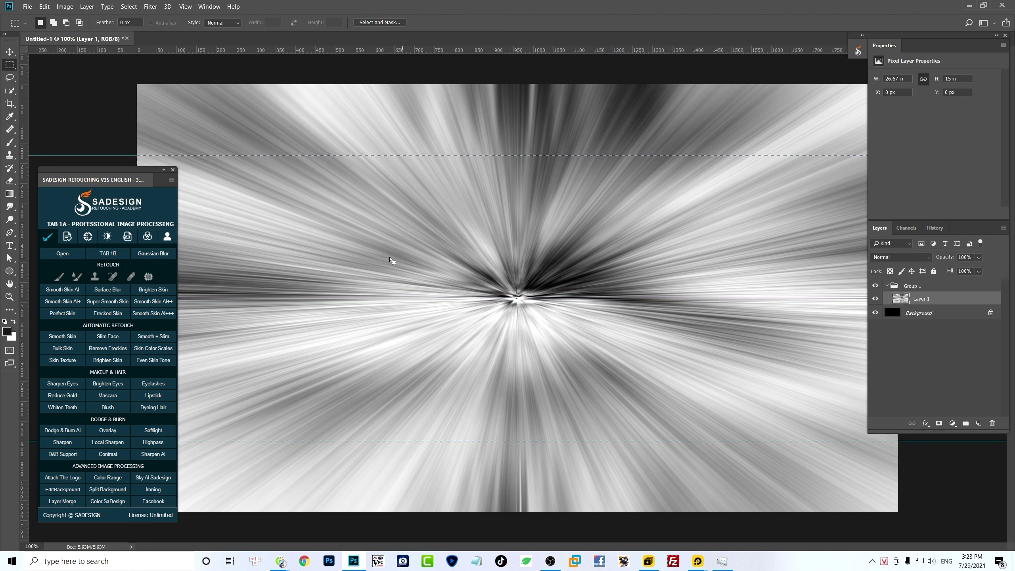
left_click(911, 286)
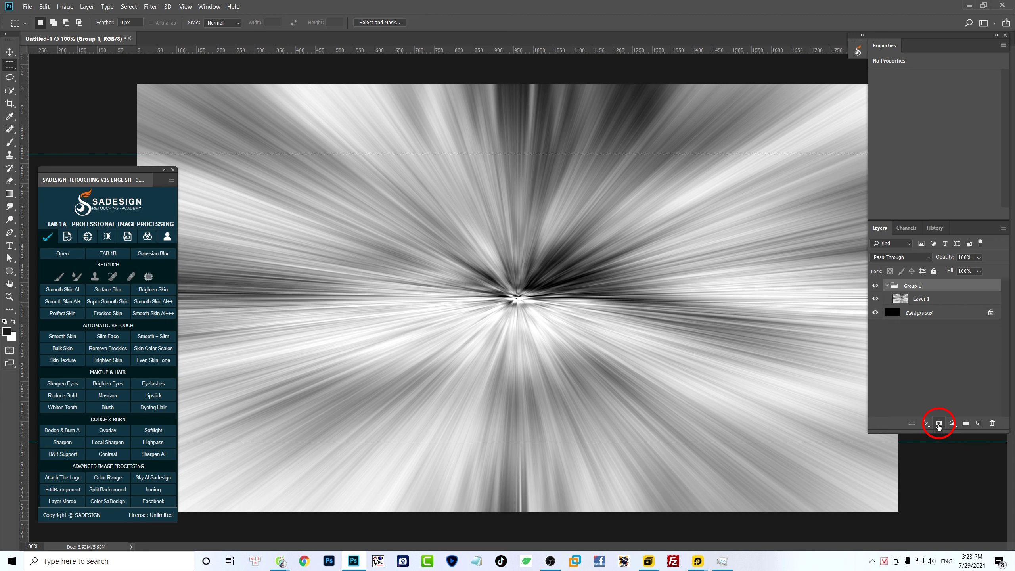
Add a band-shaped layer mask to Group 1 and invert Layer 1's colours
left_click(938, 423)
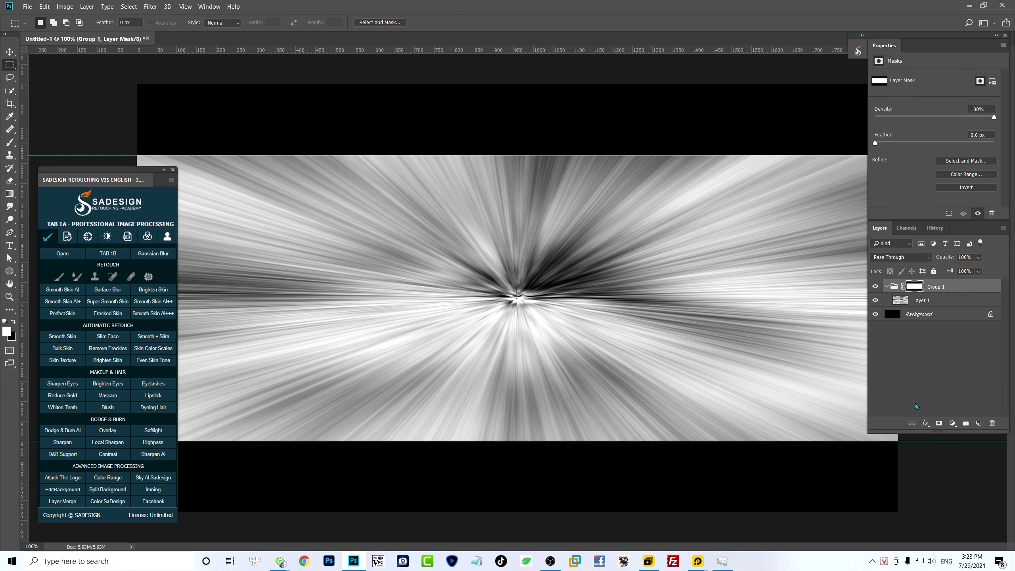
left_click(914, 303)
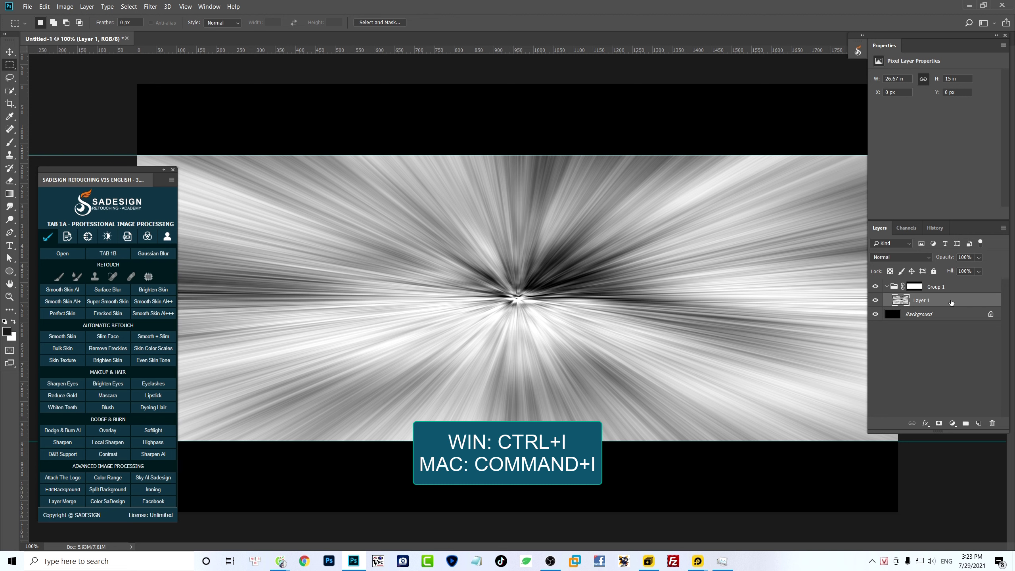
key("ctrl+i")
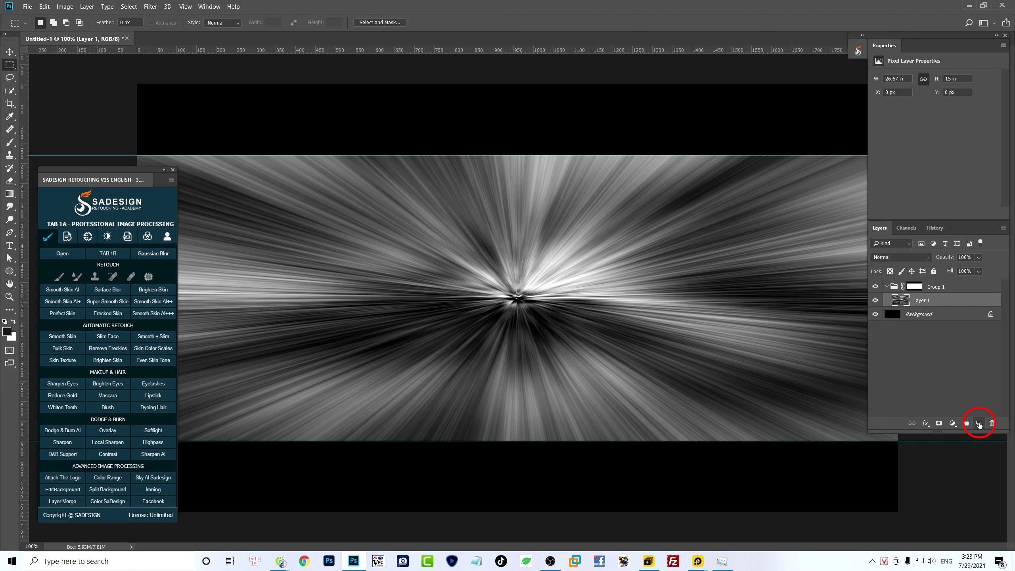
Add a new Layer 2 and draw a wide elliptical selection centred on the burst
left_click(978, 423)
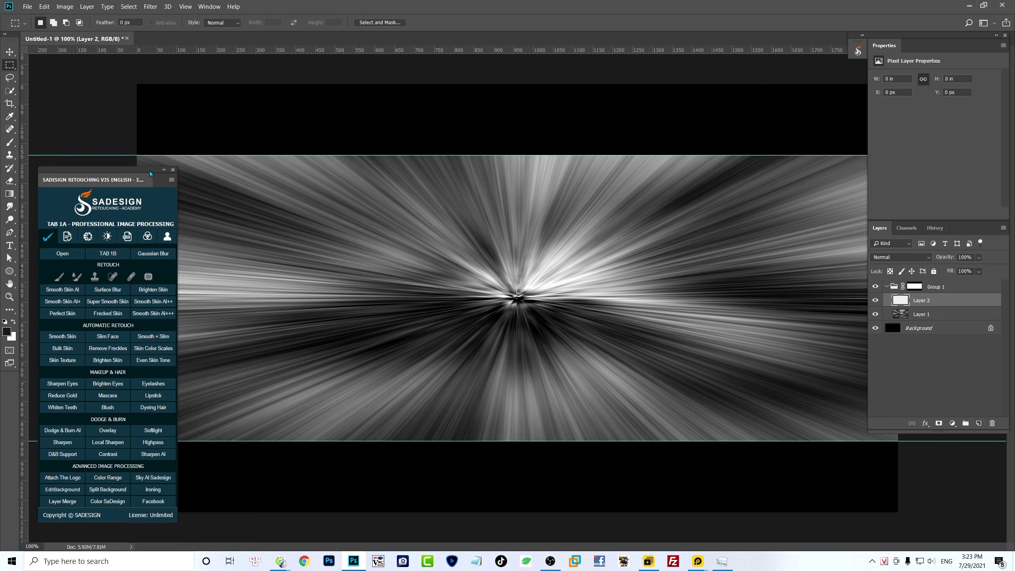
right_click(9, 65)
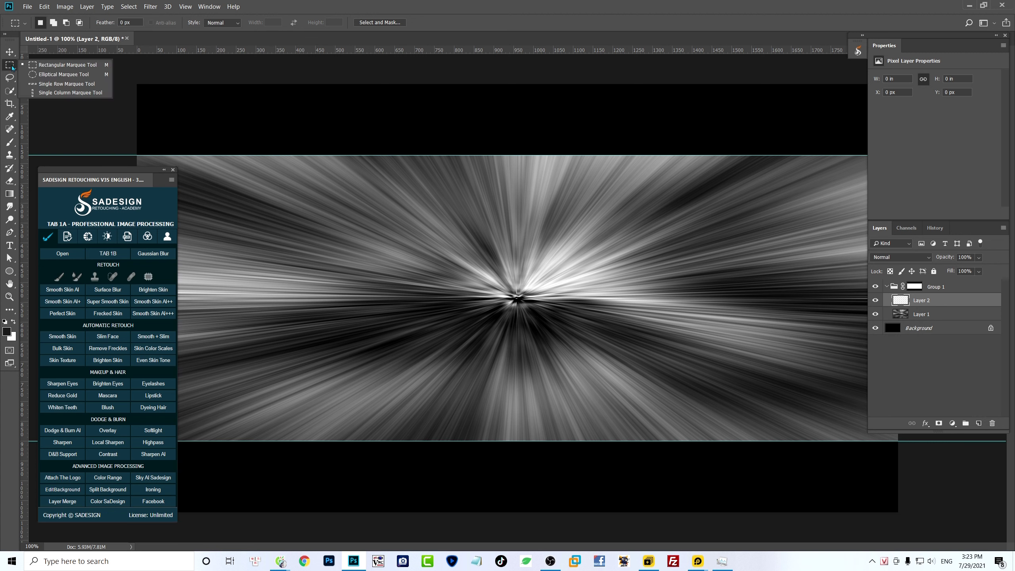
left_click(66, 76)
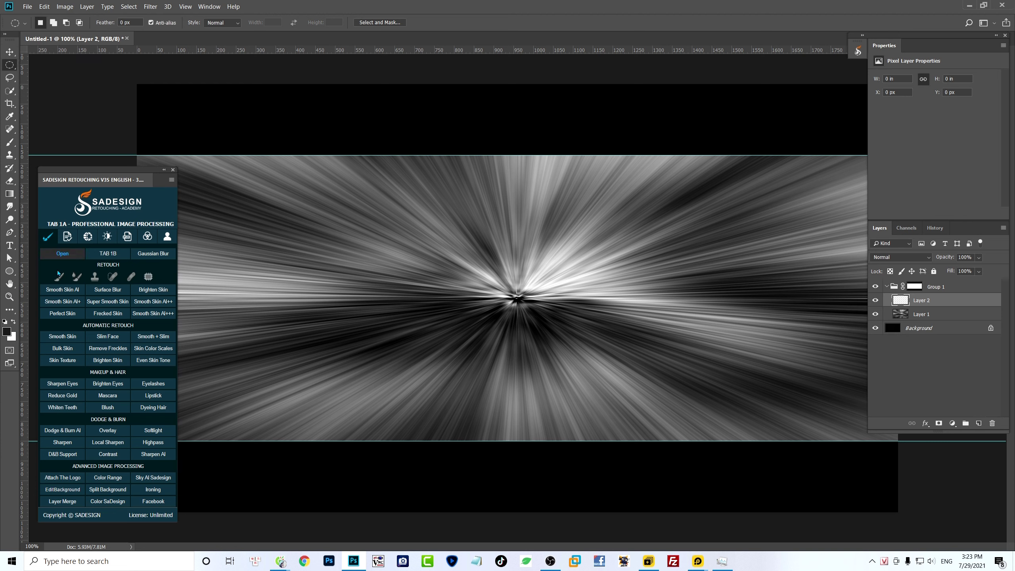
left_click(7, 331)
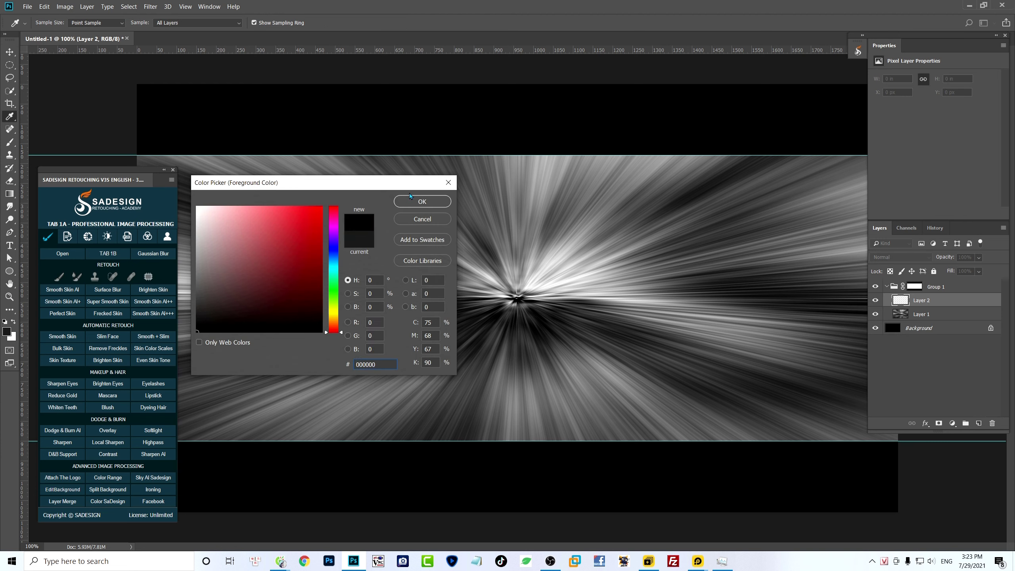
left_click(415, 201)
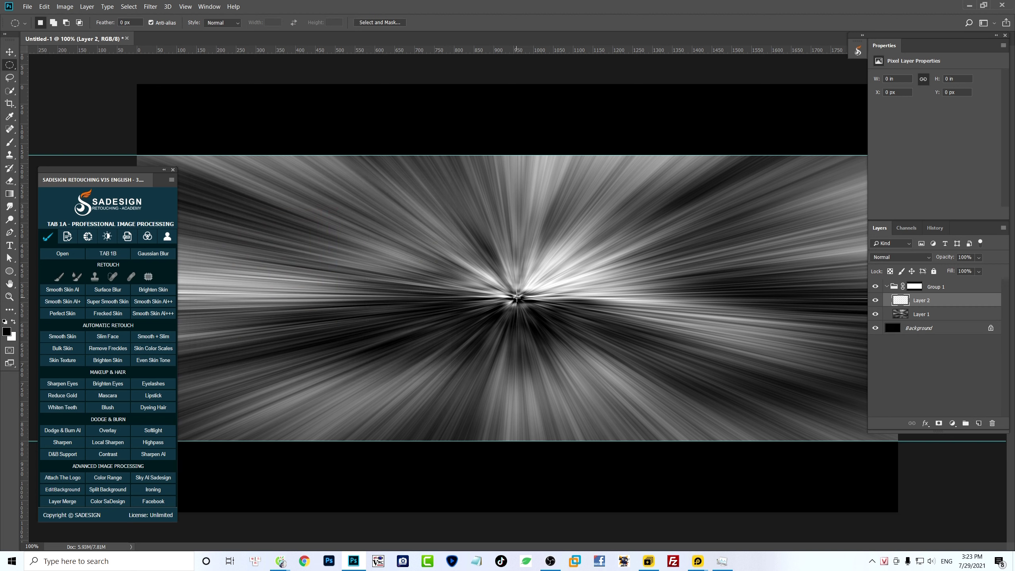
left_click_drag(516, 298, 818, 418)
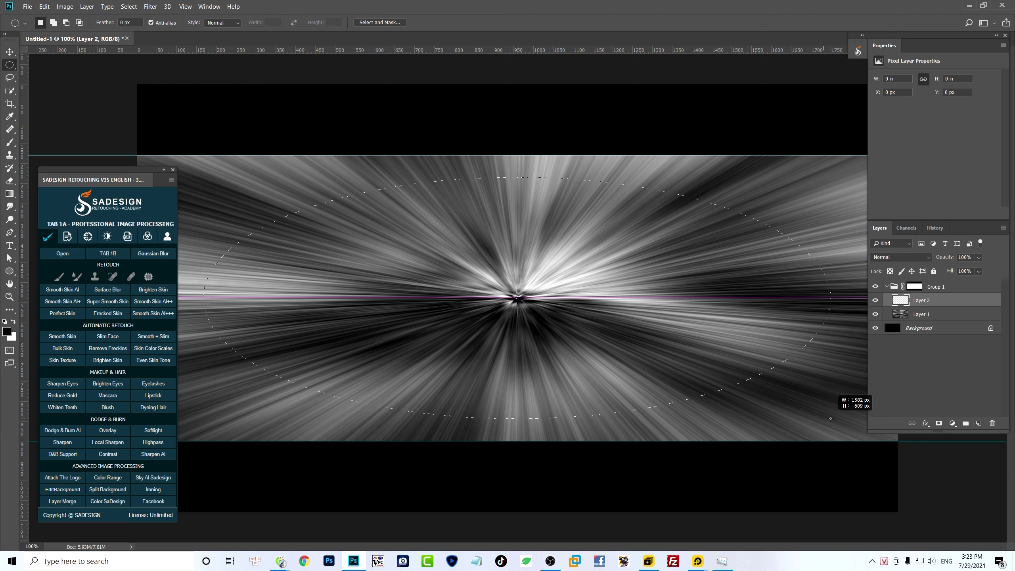
left_click_drag(818, 417, 834, 417)
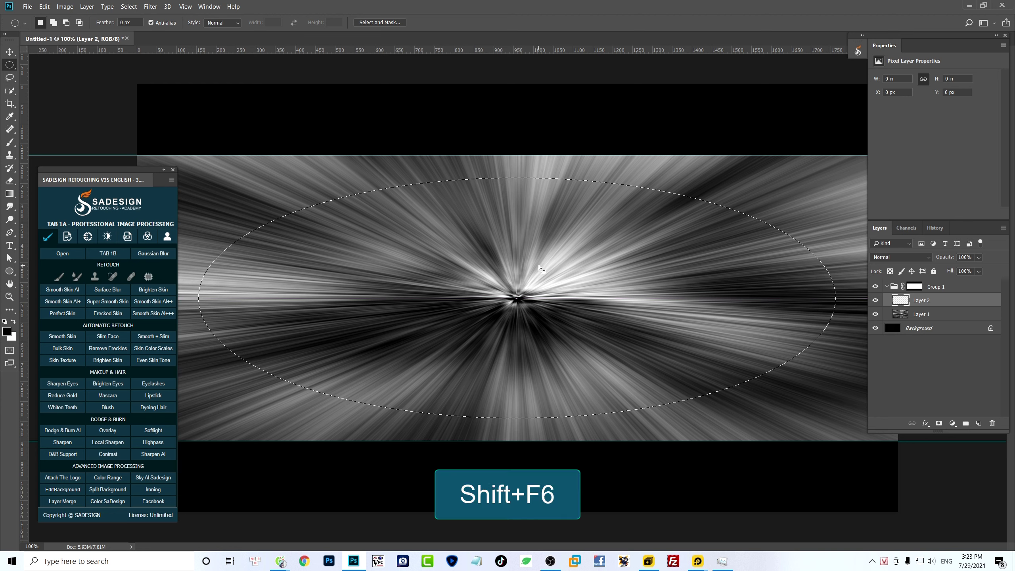
Feather the ellipse 100 px, invert it, fill the outside black, and deselect
key("shift+F6")
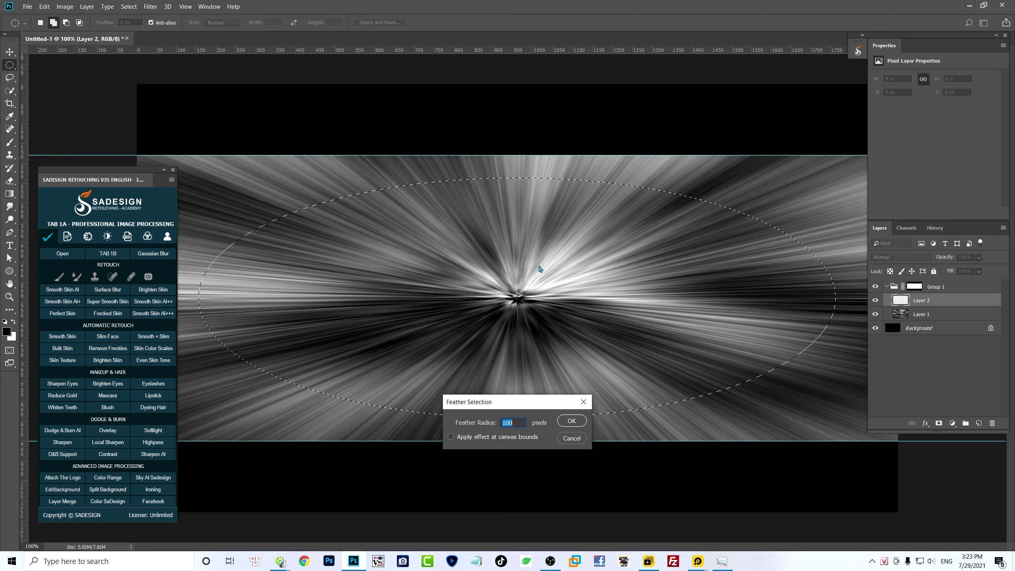
key("Return")
key("ctrl+alt+shift+i")
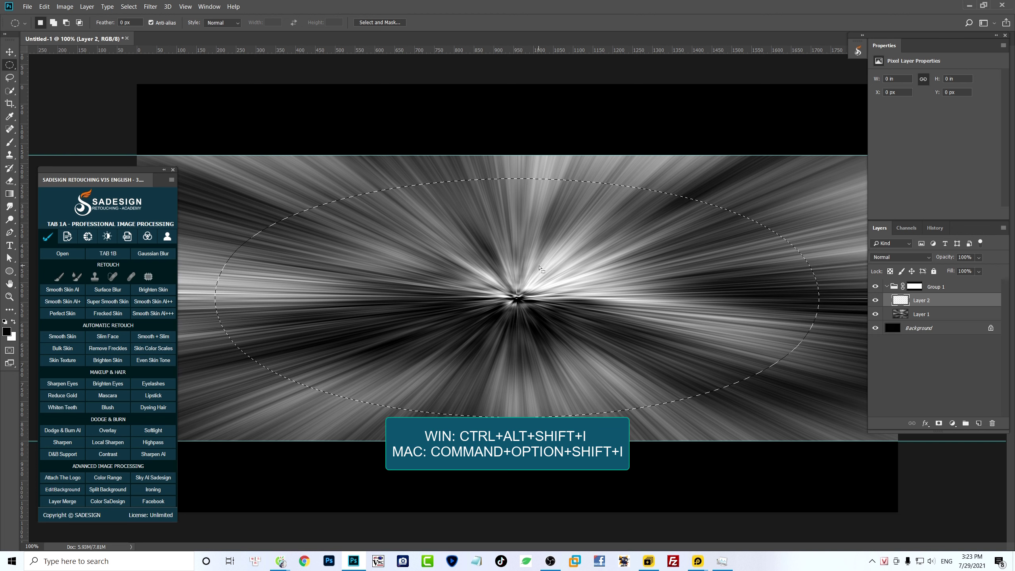
key("ctrl+alt+shift+i")
key("alt+Delete")
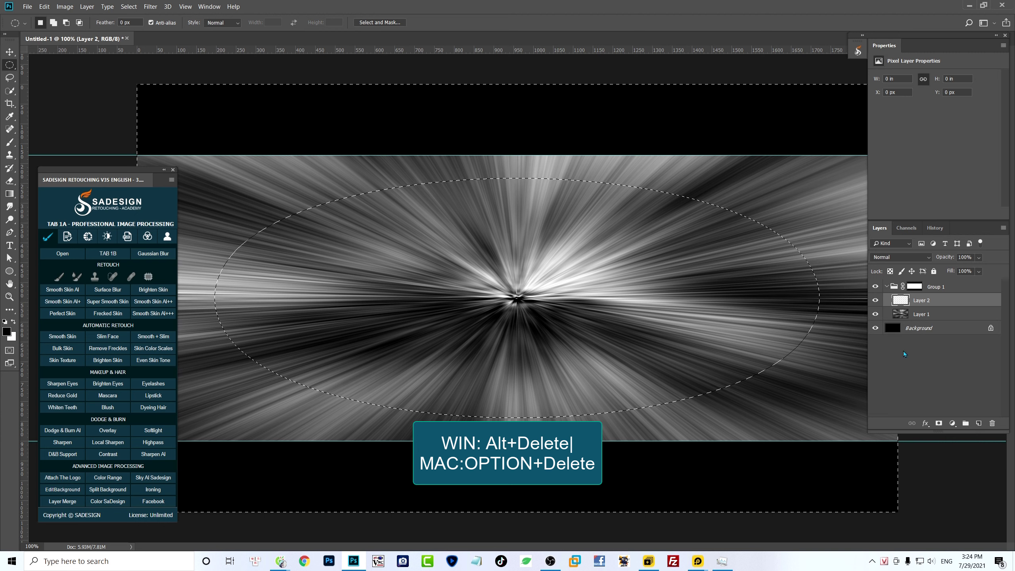
key("alt+Delete")
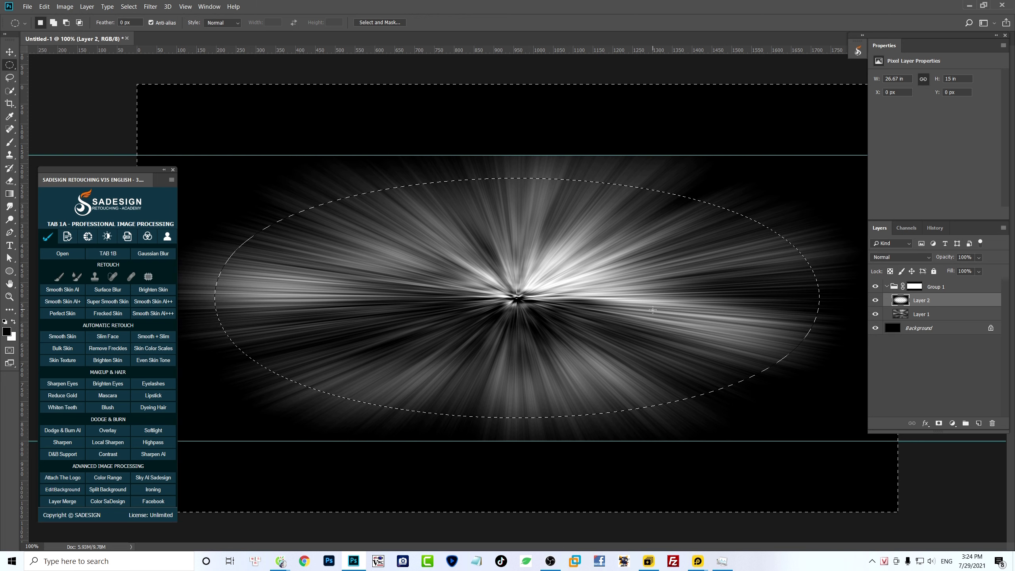
key("ctrl+d")
Drop Layer 2 to 77% opacity, then brush a large soft white glow at the burst centre on new Layer 3
left_click(978, 258)
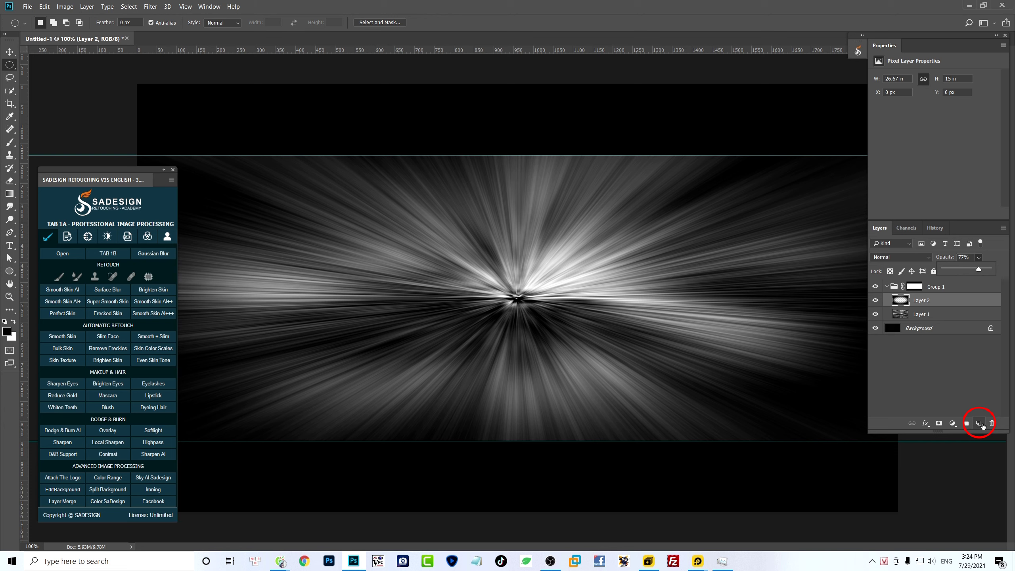
left_click(982, 424)
key("b")
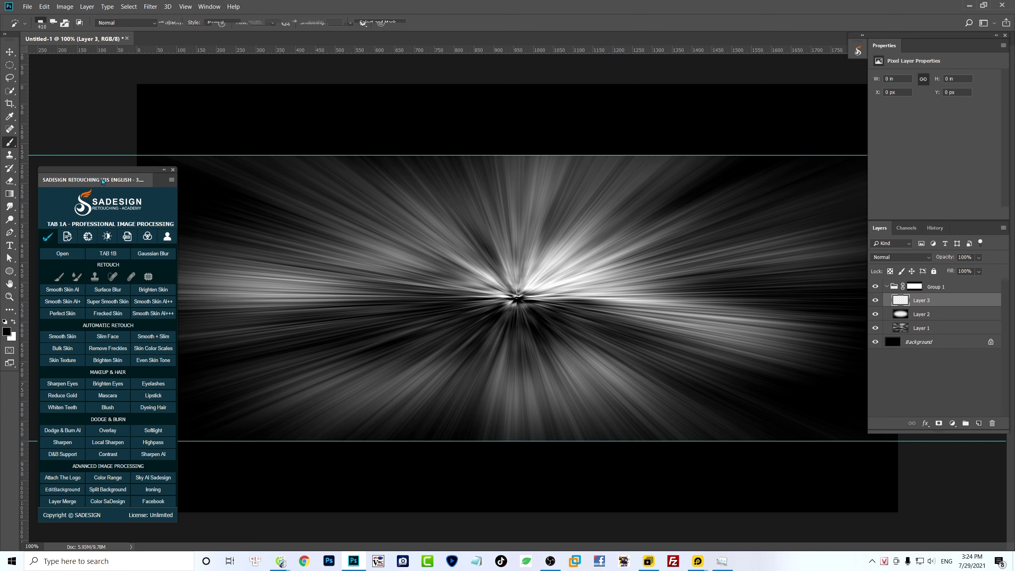
right_click(9, 142)
left_click(41, 146)
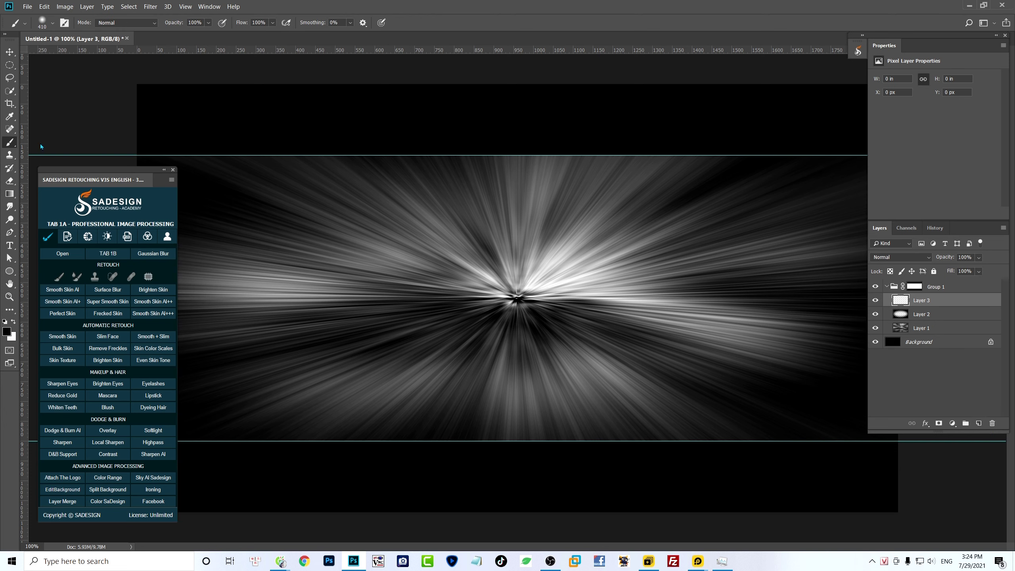
left_click(13, 324)
left_click(516, 299)
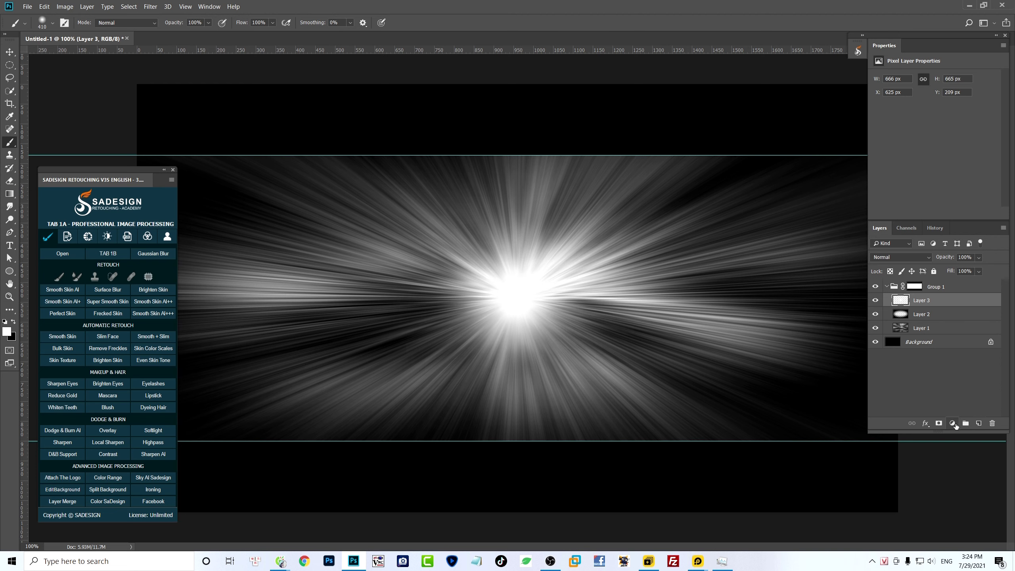
left_click(953, 424)
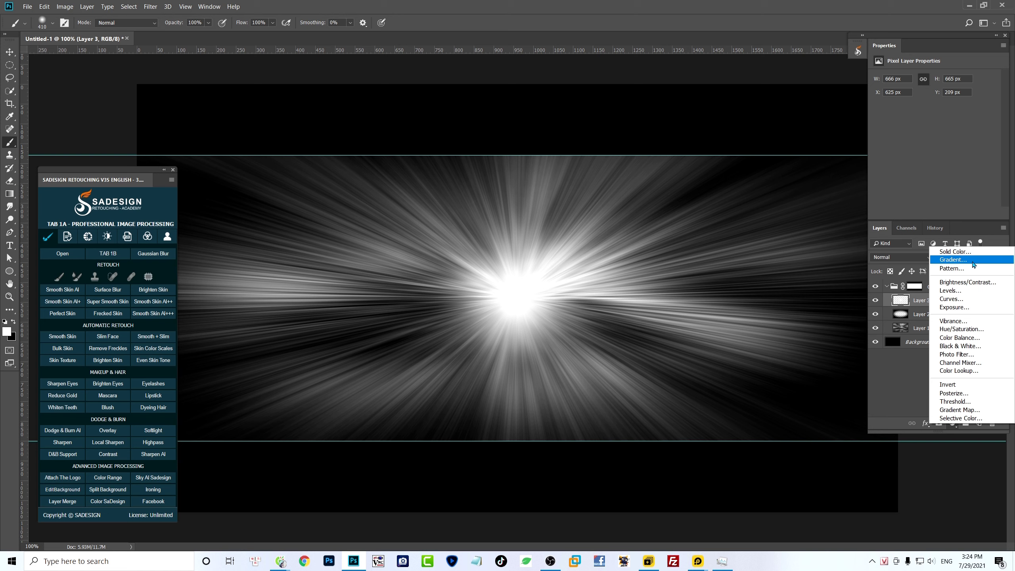
Add a gradient fill layer using the Purple, Green, Gold gradient from Color Harmonies 2
left_click(973, 265)
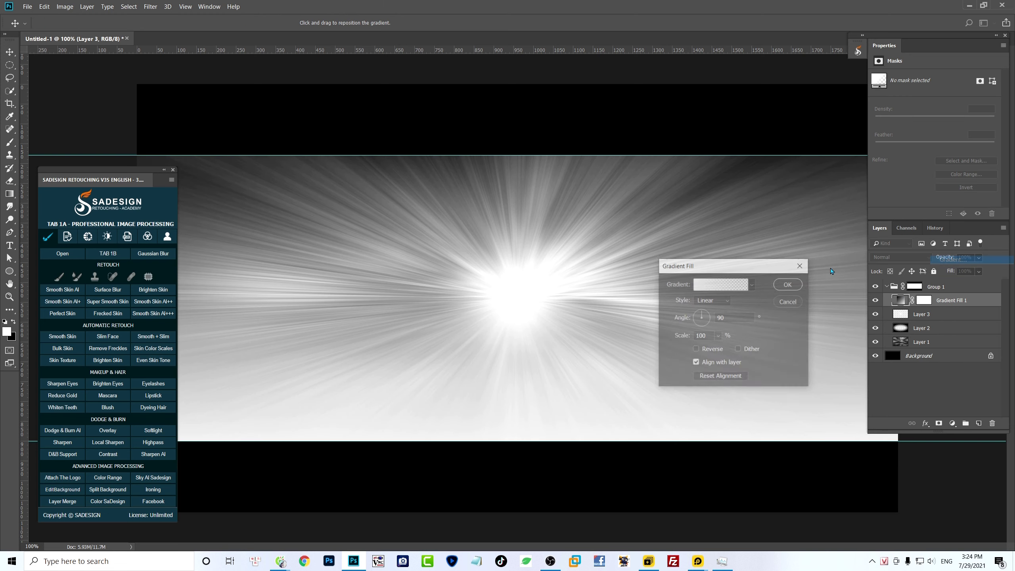
left_click(724, 287)
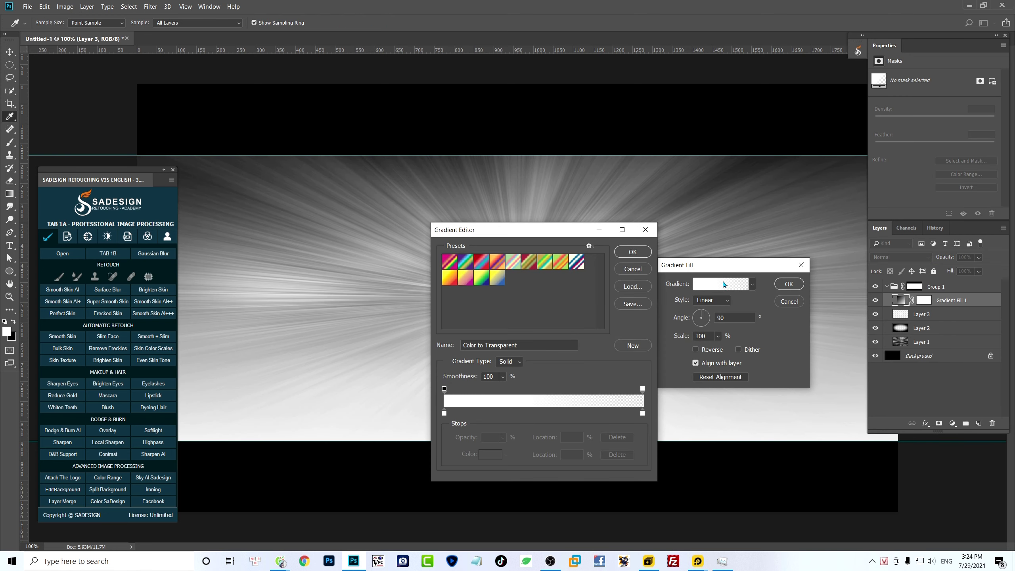
left_click(591, 247)
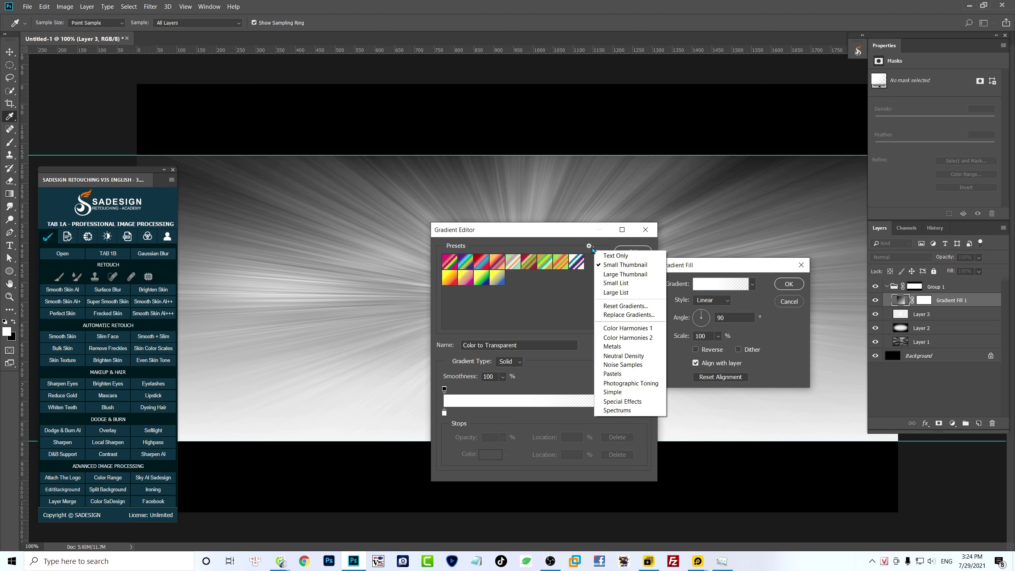
left_click(639, 338)
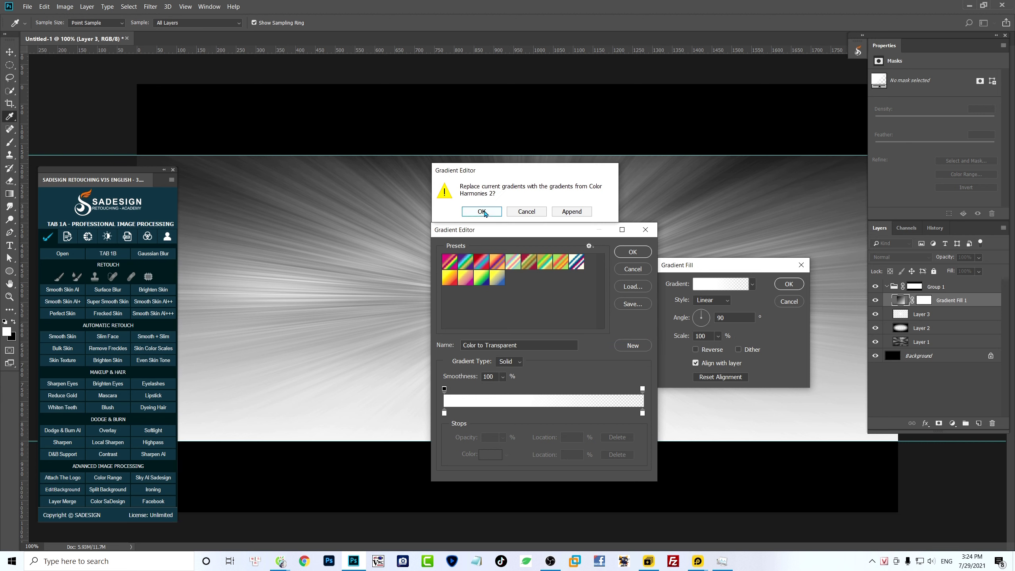
left_click(483, 210)
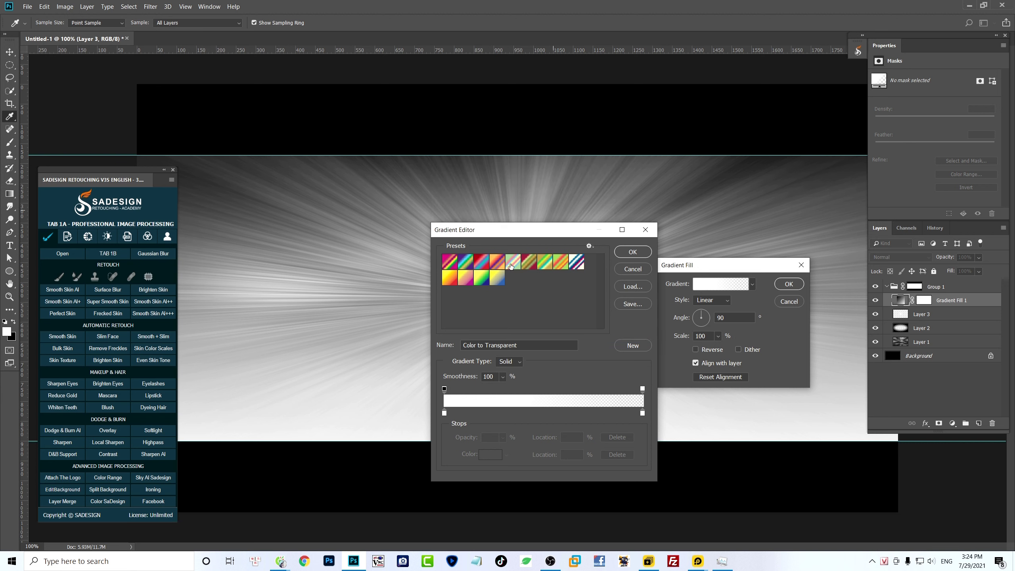
left_click(465, 266)
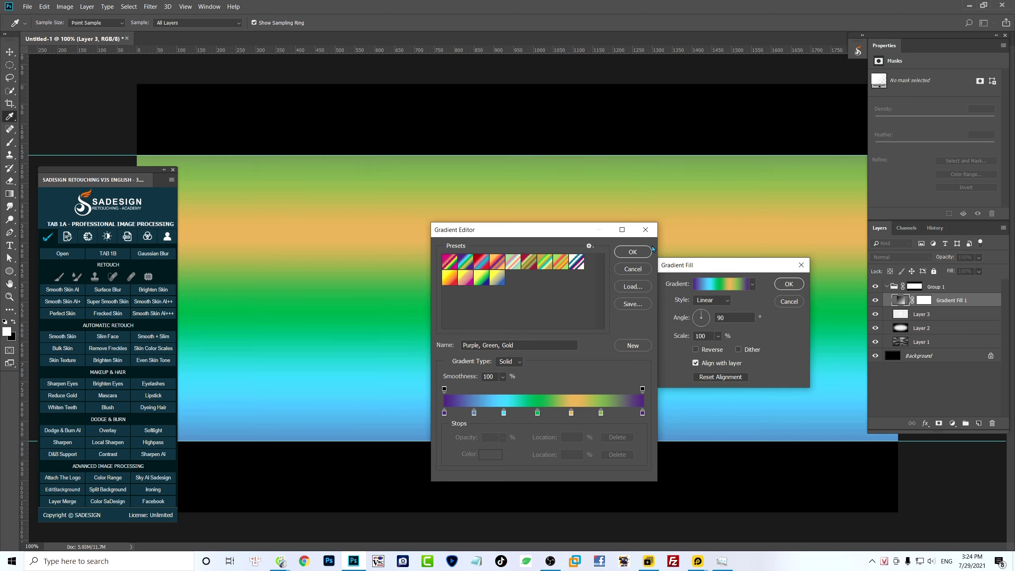
left_click(639, 254)
left_click(728, 287)
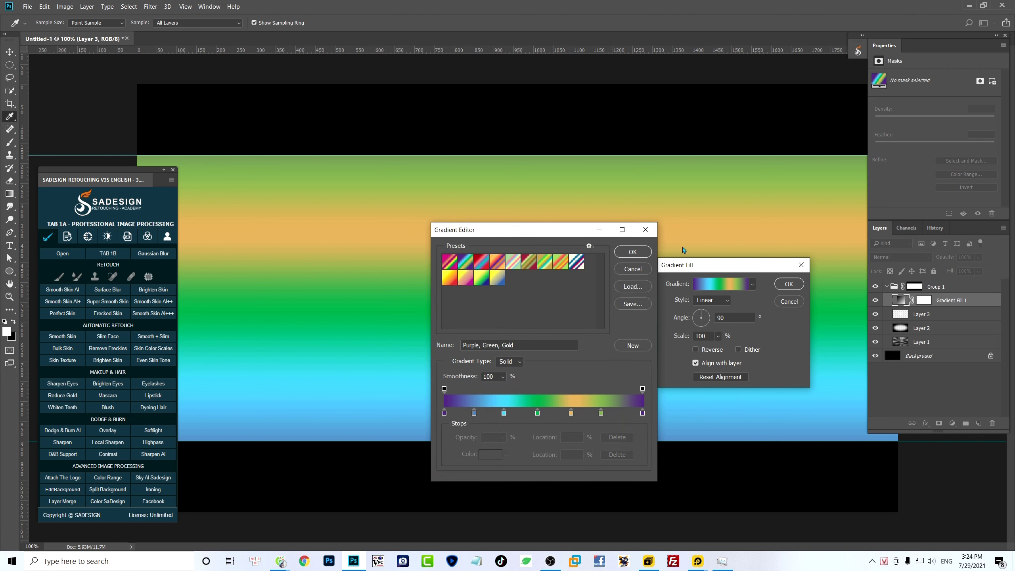
left_click(632, 252)
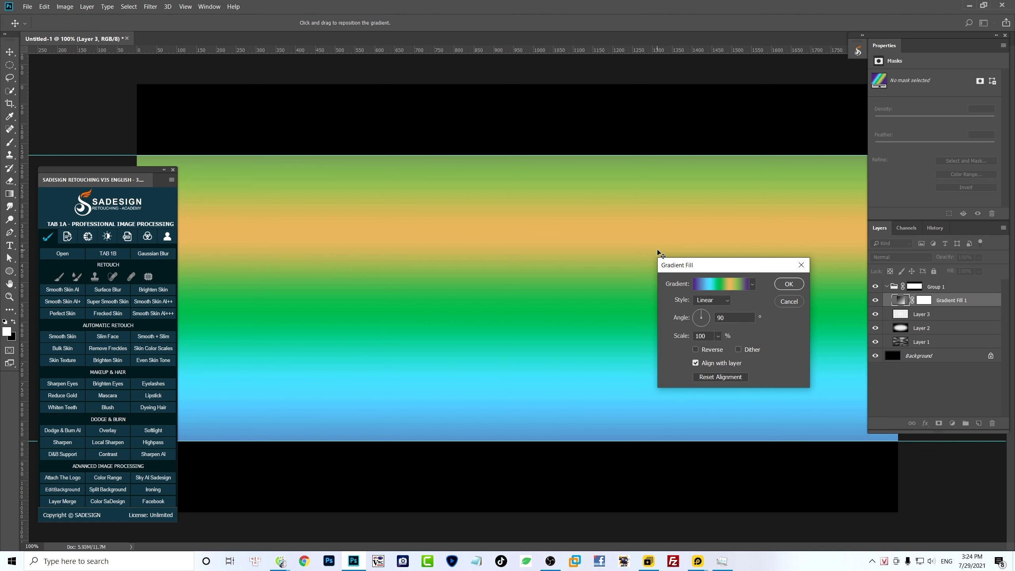
Set the gradient fill to Radial style at 1000% scale and apply it
left_click(714, 302)
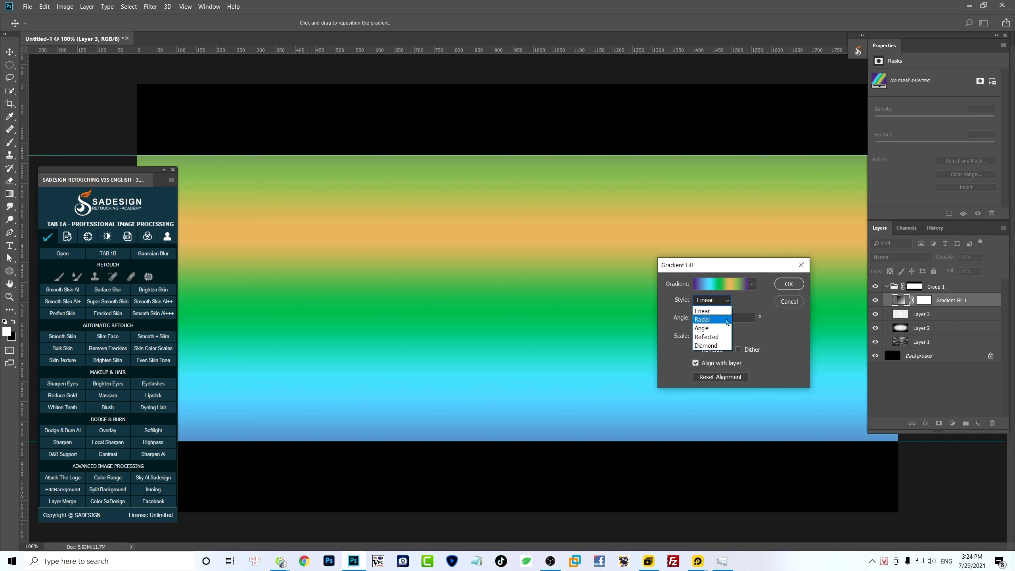
left_click(726, 322)
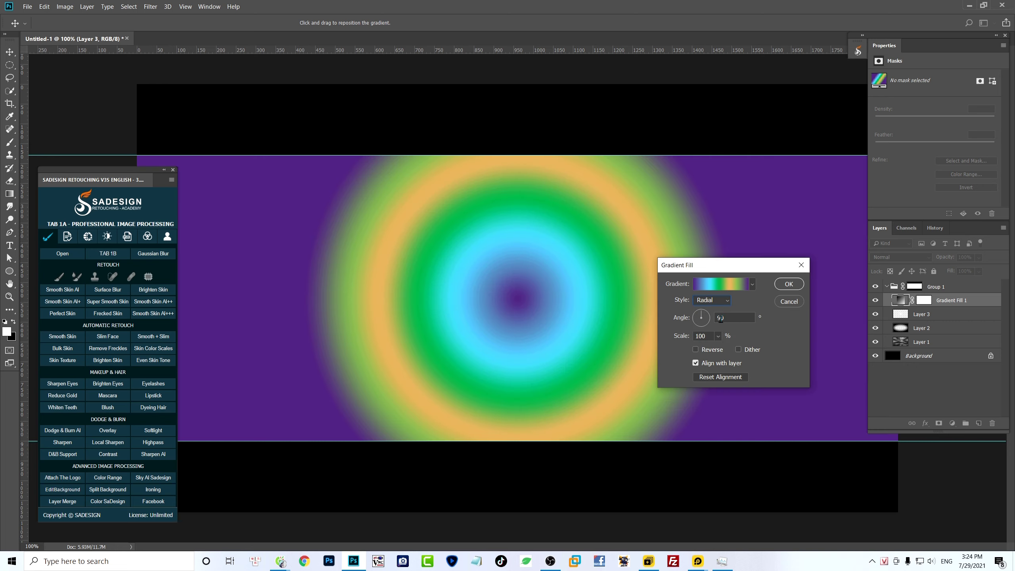
left_click(717, 337)
left_click_drag(721, 351, 794, 349)
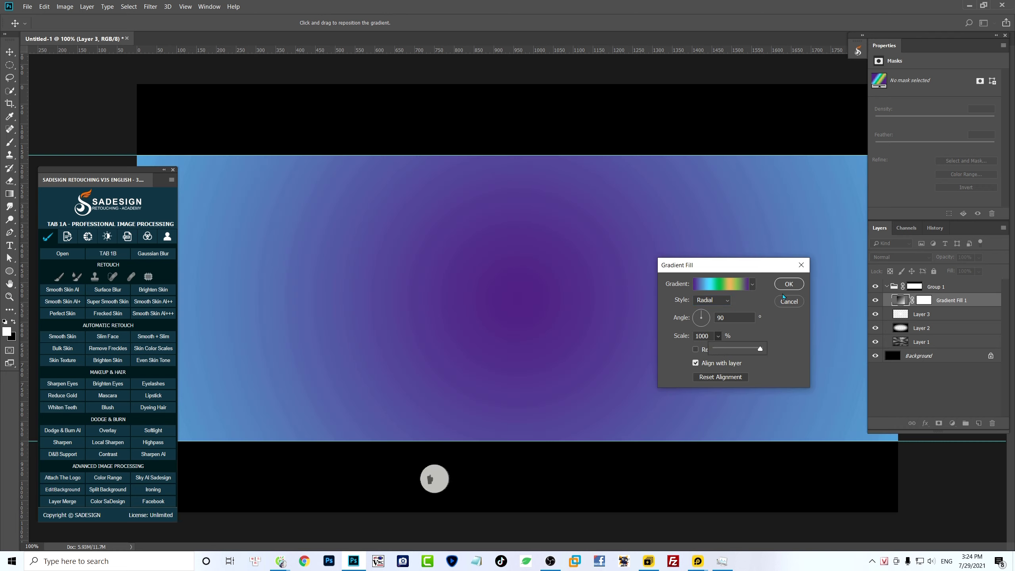
left_click(785, 284)
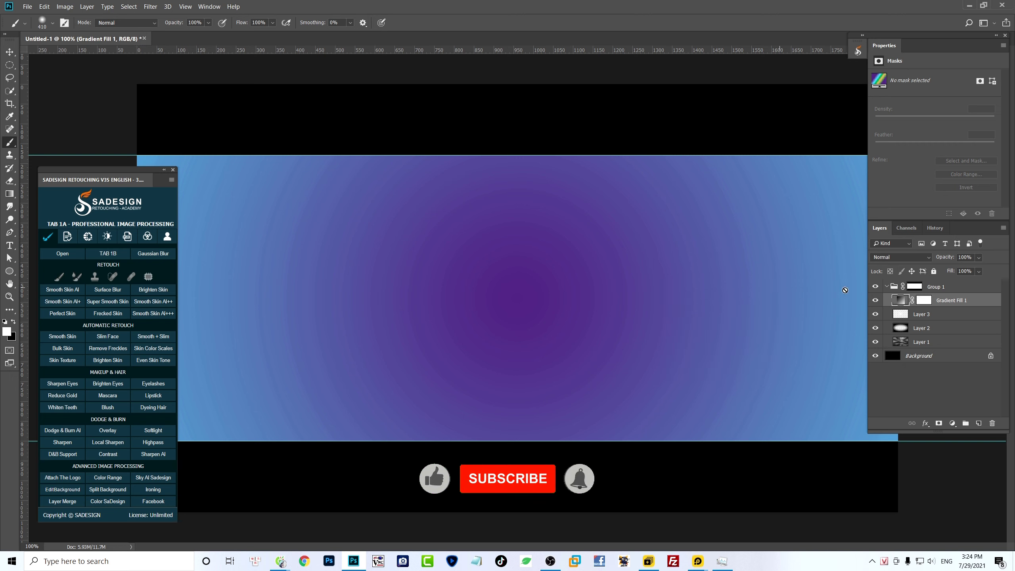
Set the gradient fill layer's blend mode to Color
left_click(899, 260)
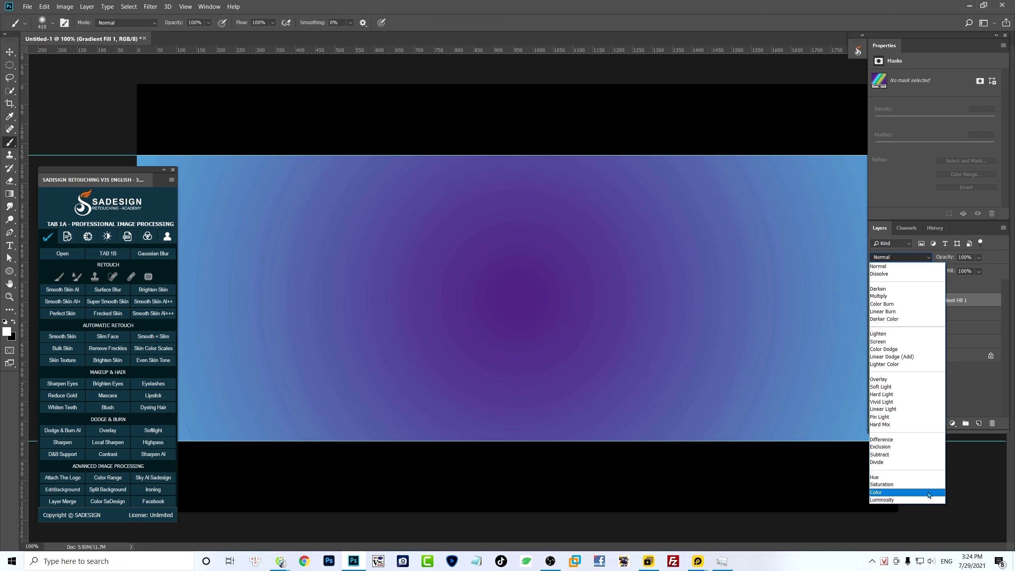
left_click(928, 495)
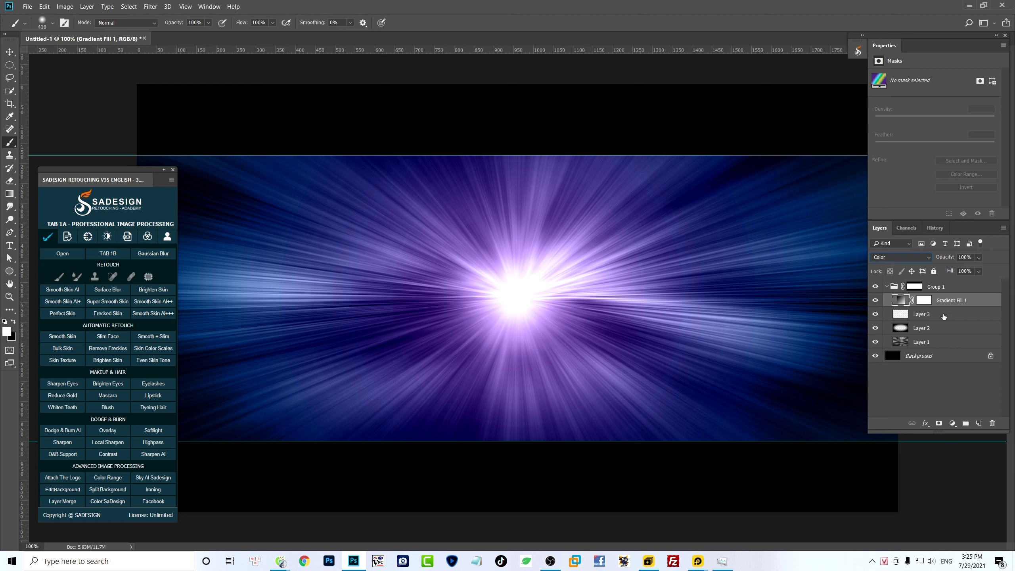
left_click(944, 316)
left_click(900, 303)
Preview other gradient presets, keep Purple, Green, Gold, and reselect Layer 3
double_click(900, 300)
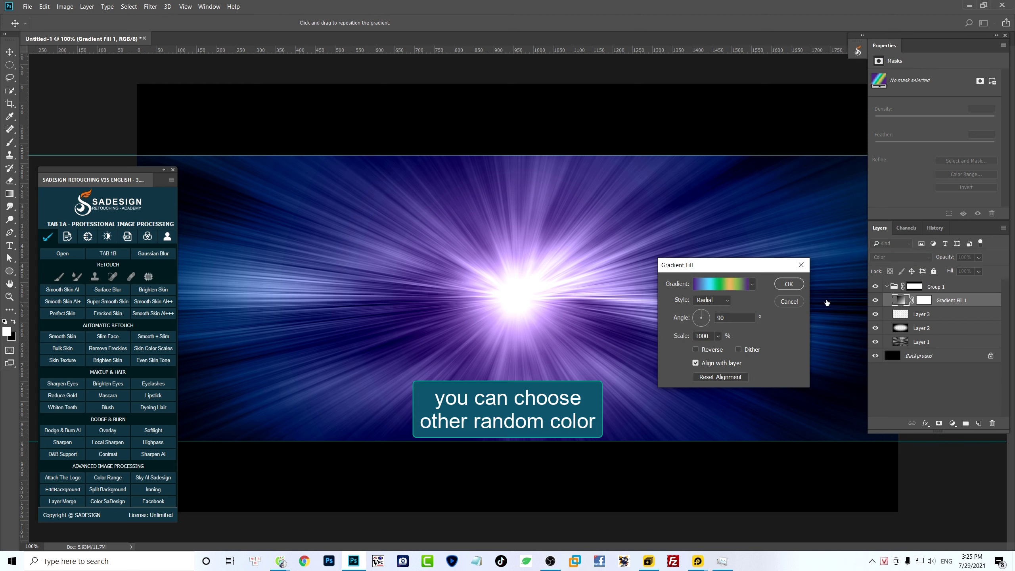
left_click(705, 283)
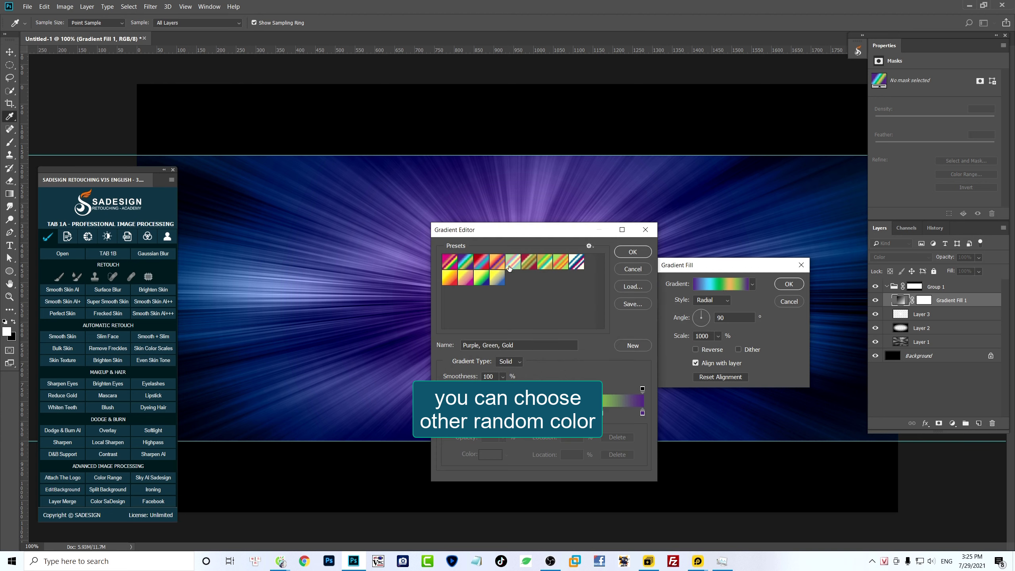
left_click(489, 267)
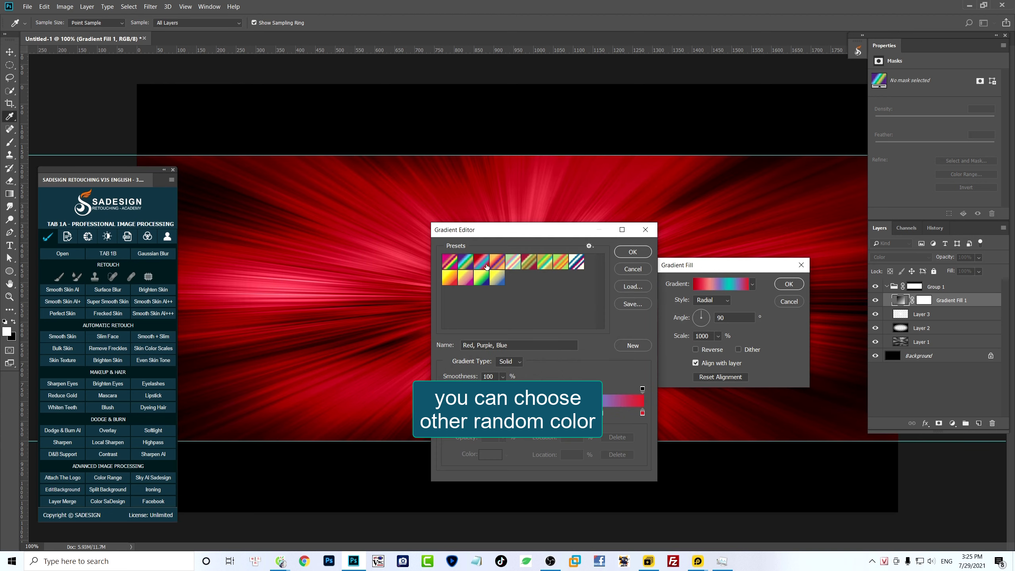
left_click(449, 262)
left_click_drag(527, 231, 699, 250)
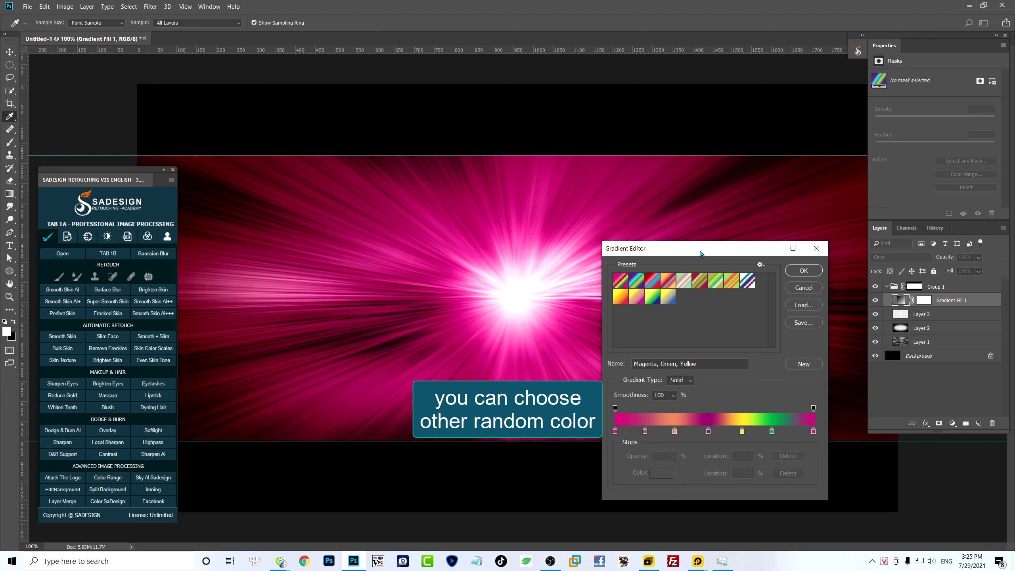
left_click(733, 285)
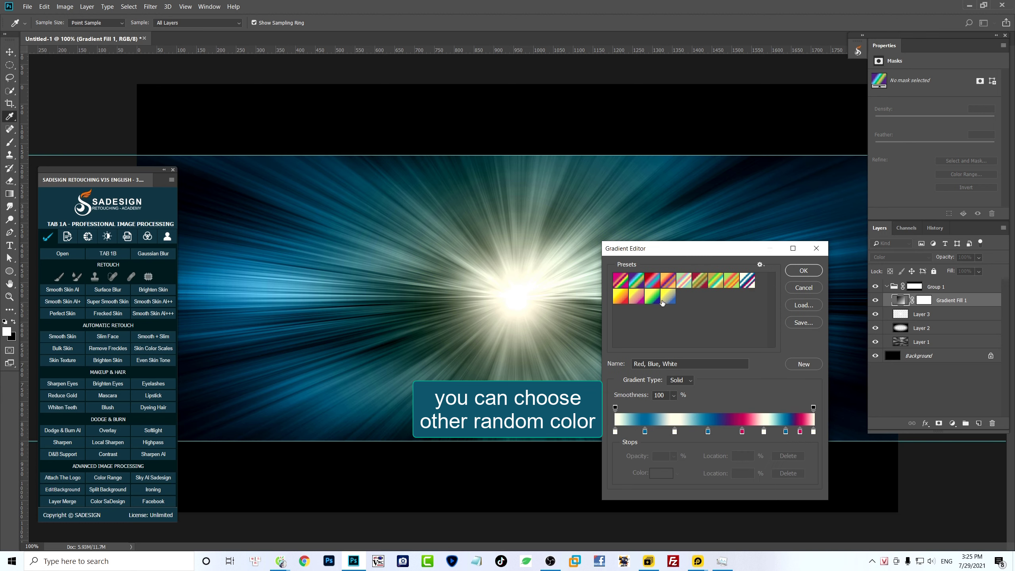
left_click(631, 299)
left_click(654, 278)
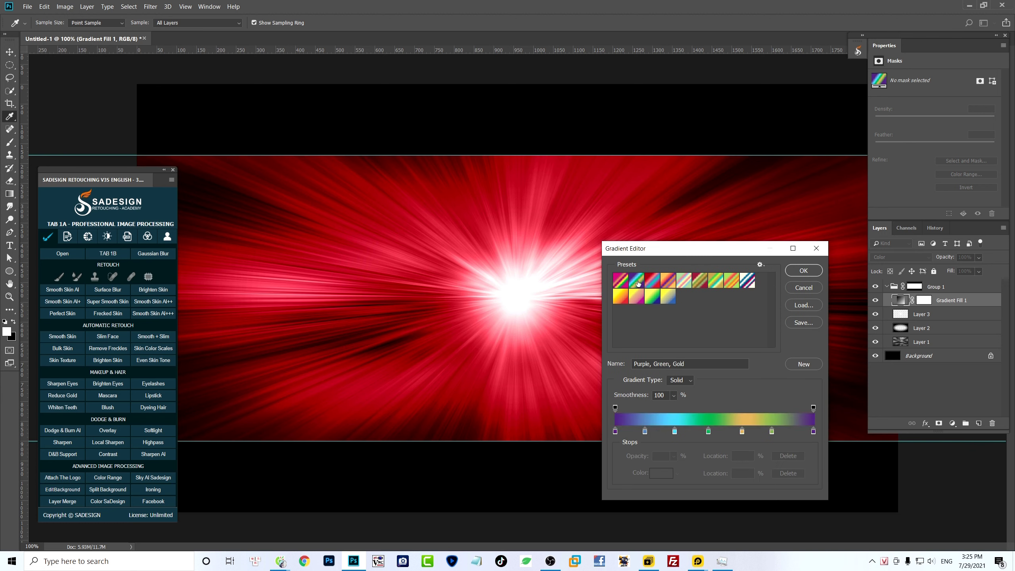
left_click(792, 270)
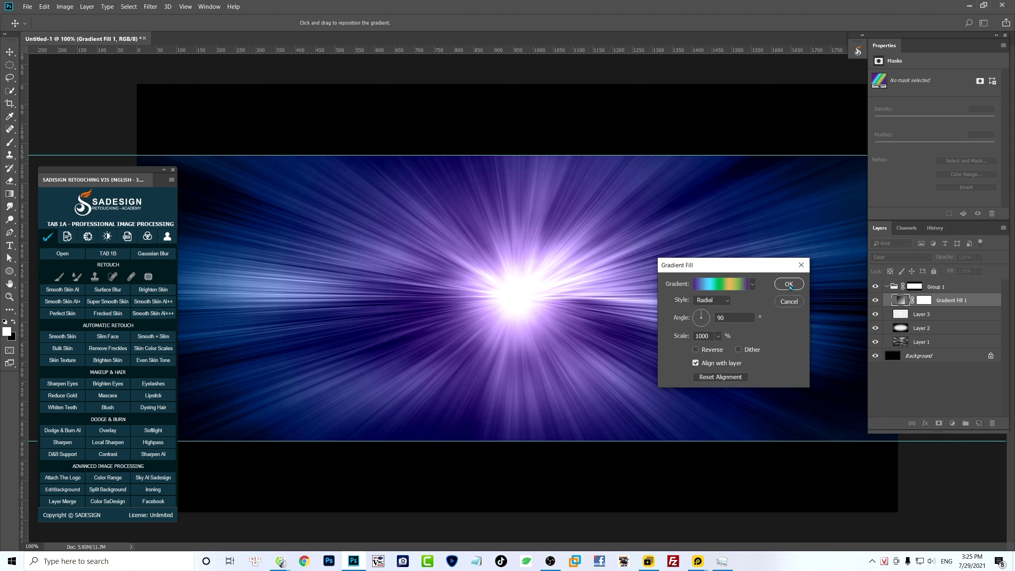
left_click(789, 283)
left_click(930, 315)
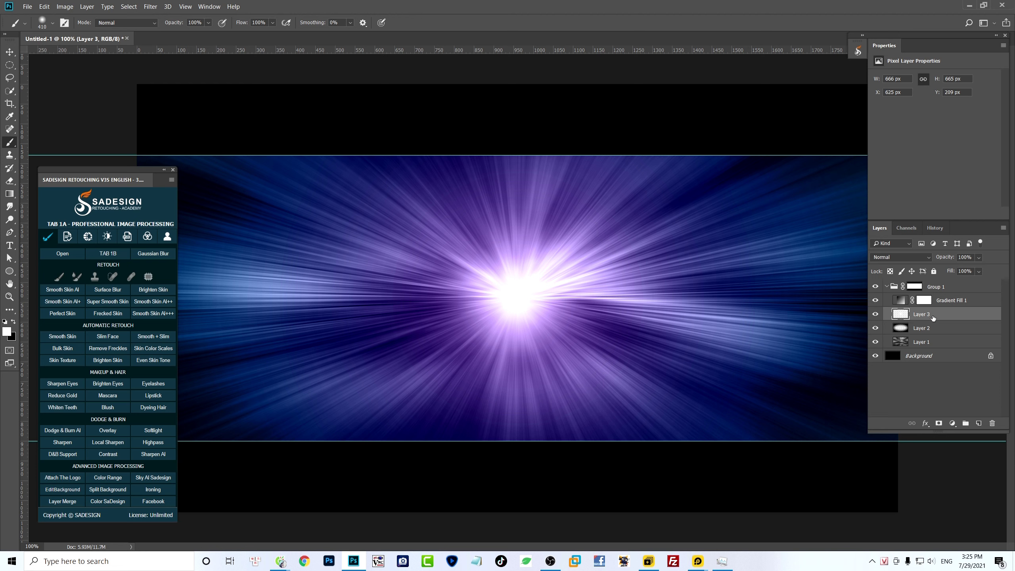
Add Layer 4, fill it with black, and set its blend mode to Screen
left_click(979, 423)
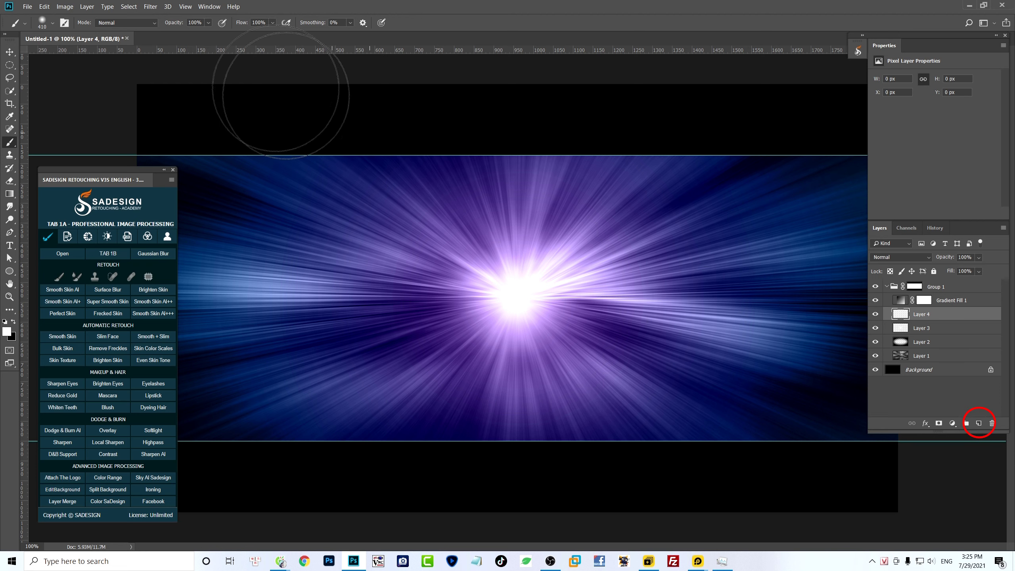
key("x")
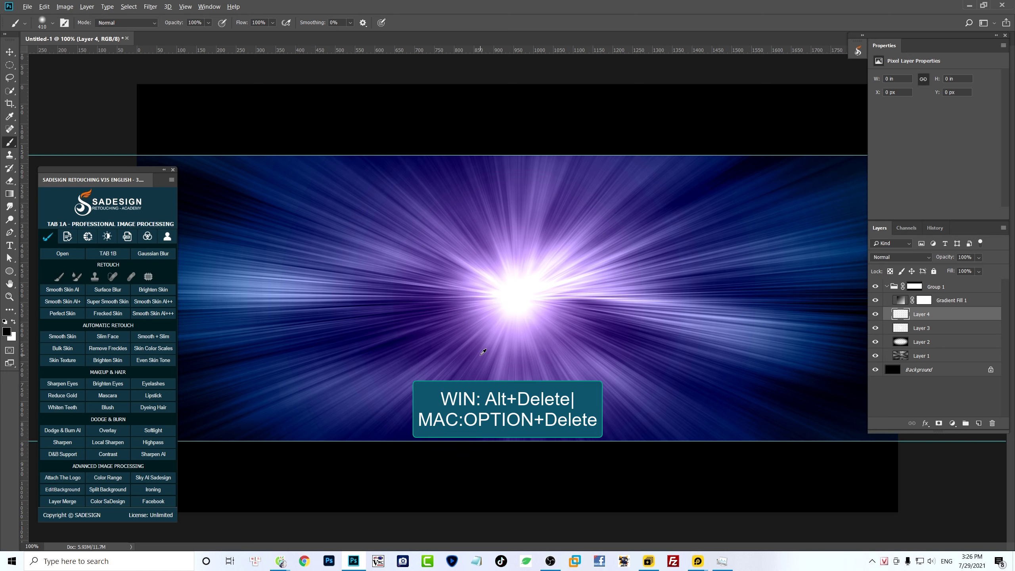
key("alt+Delete")
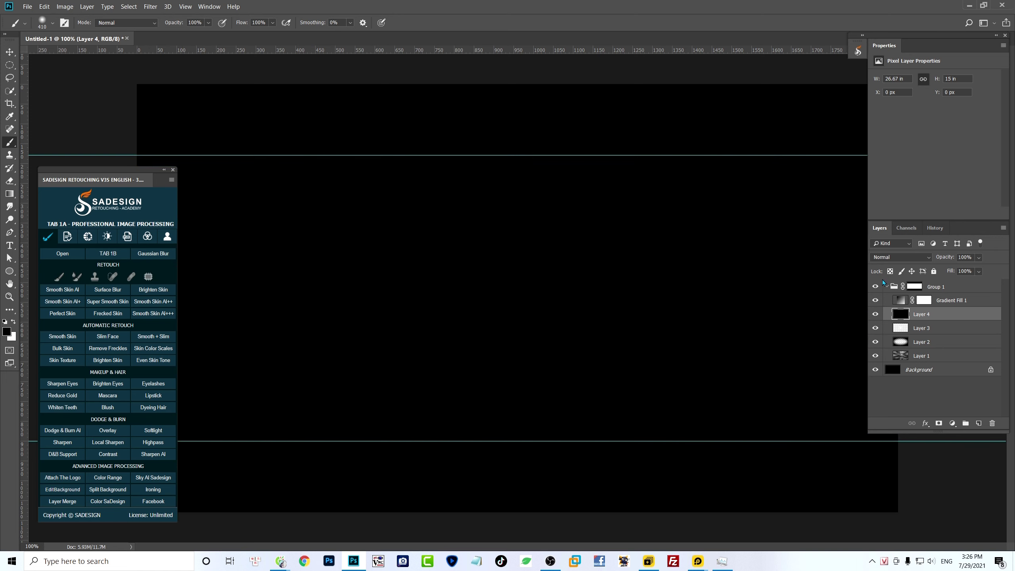
left_click(906, 258)
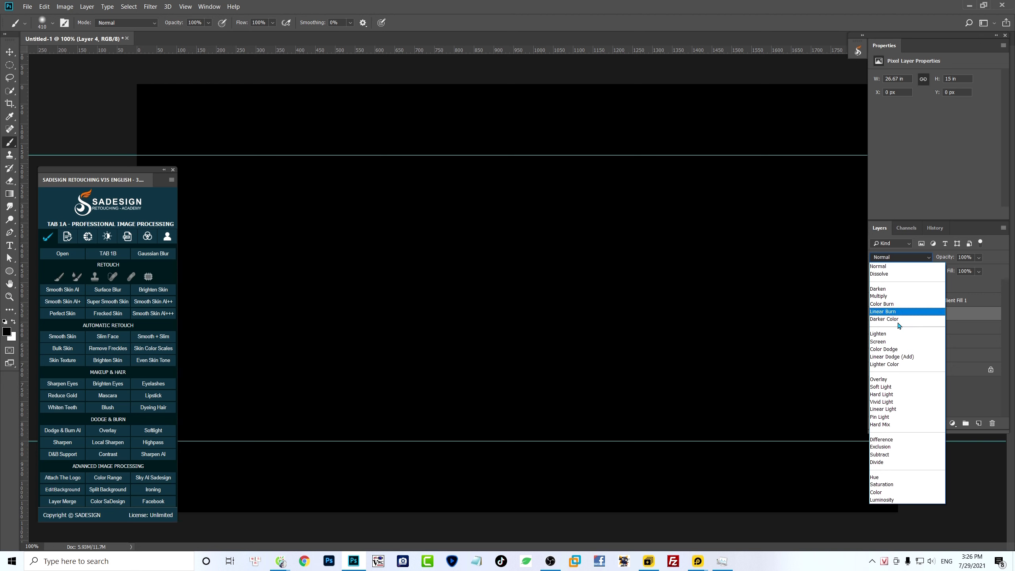
left_click(916, 342)
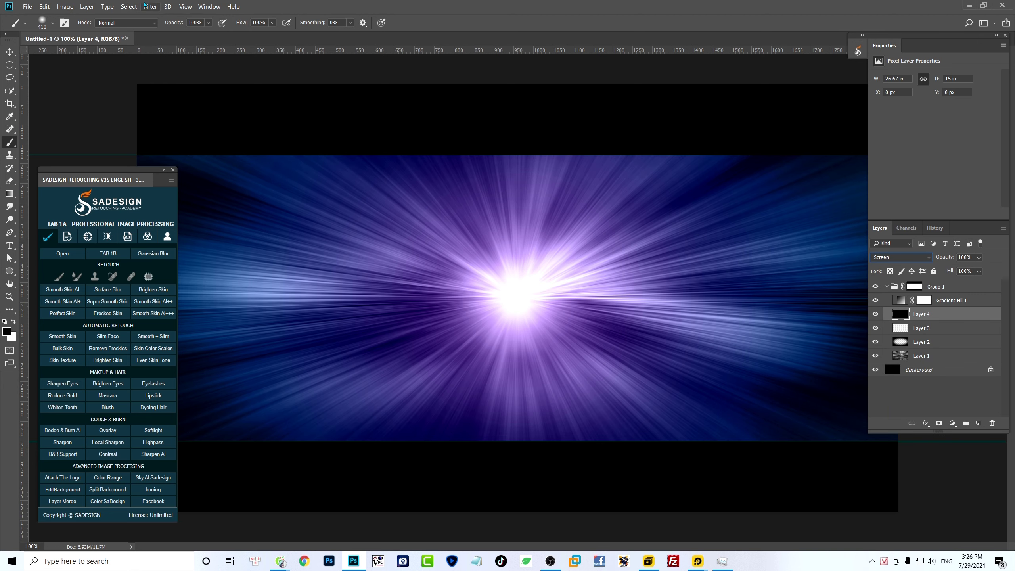
left_click(148, 6)
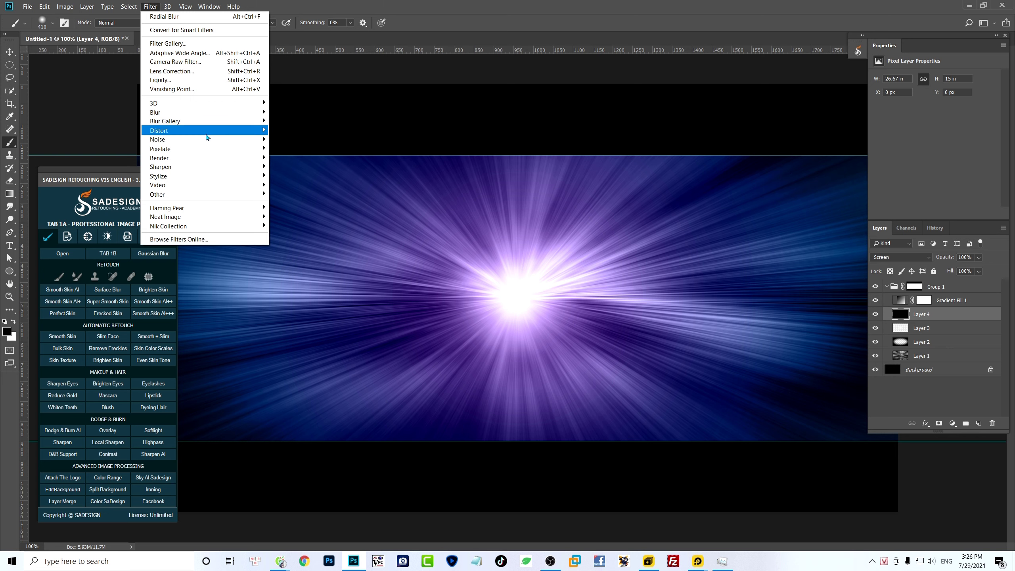
mouse_move(158, 138)
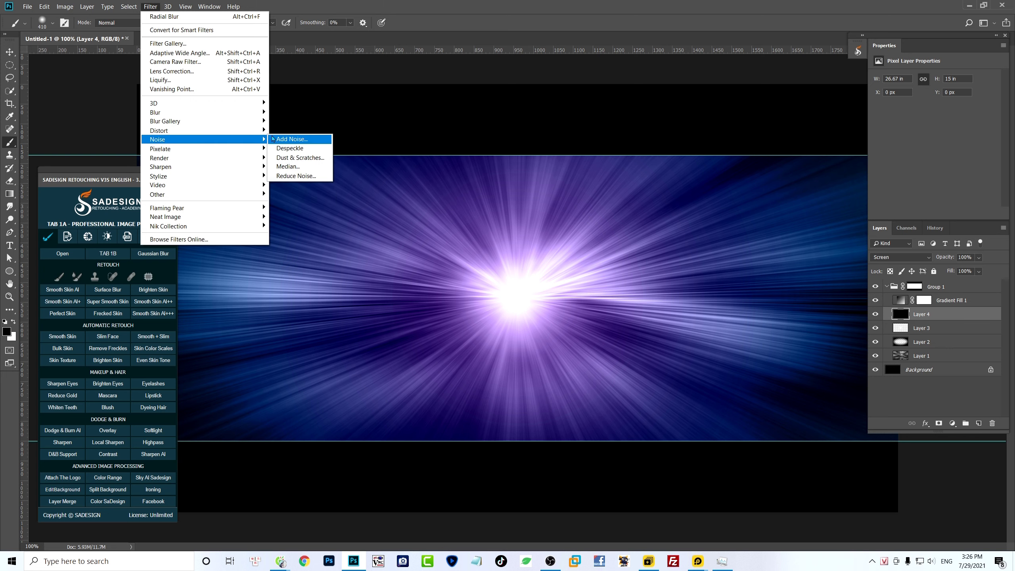
Add 30% monochromatic Gaussian noise to Layer 4 and soften it with a 0.5-pixel Gaussian Blur
left_click(291, 139)
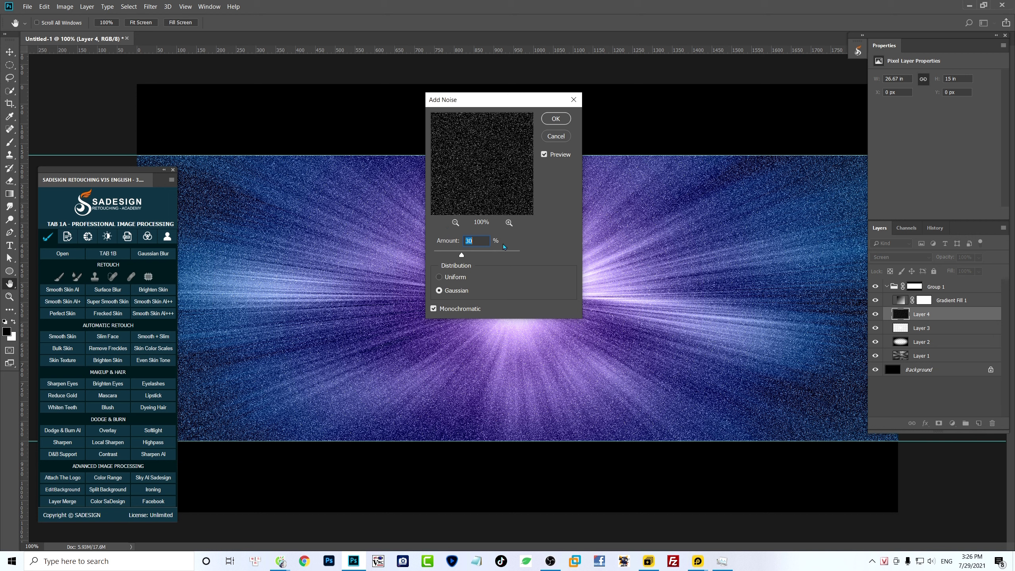
left_click(555, 119)
left_click(151, 6)
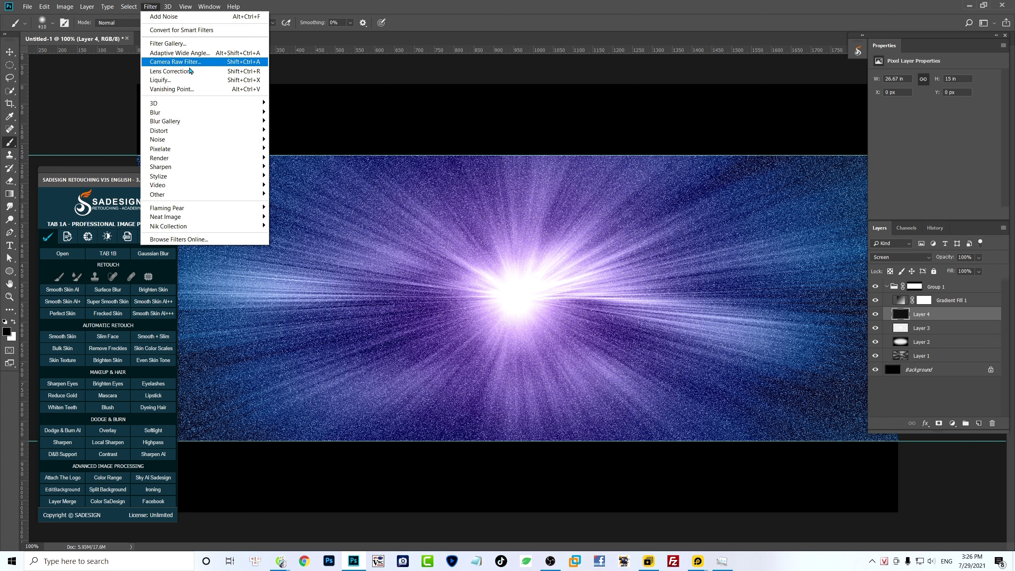
mouse_move(205, 111)
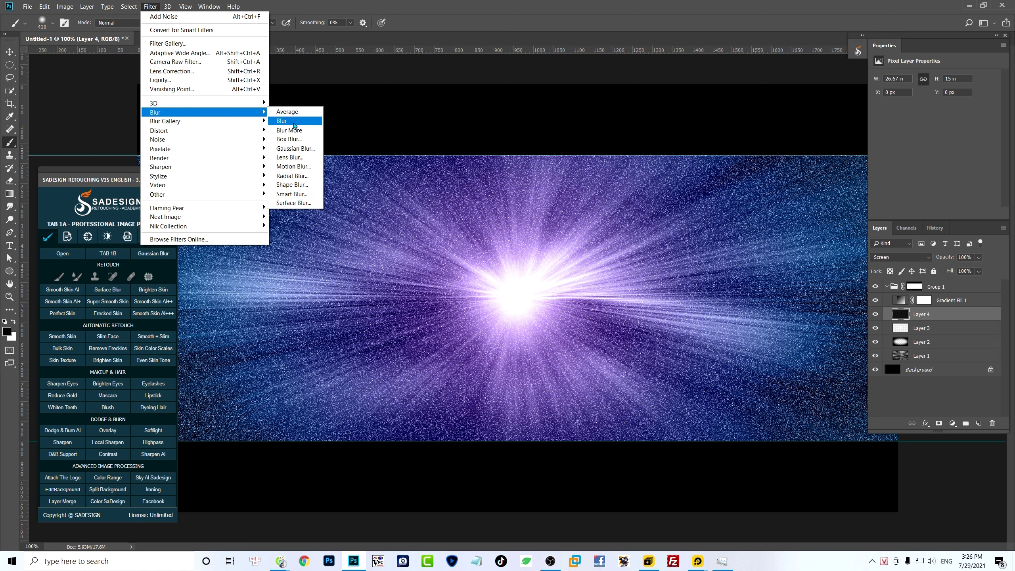
left_click(308, 148)
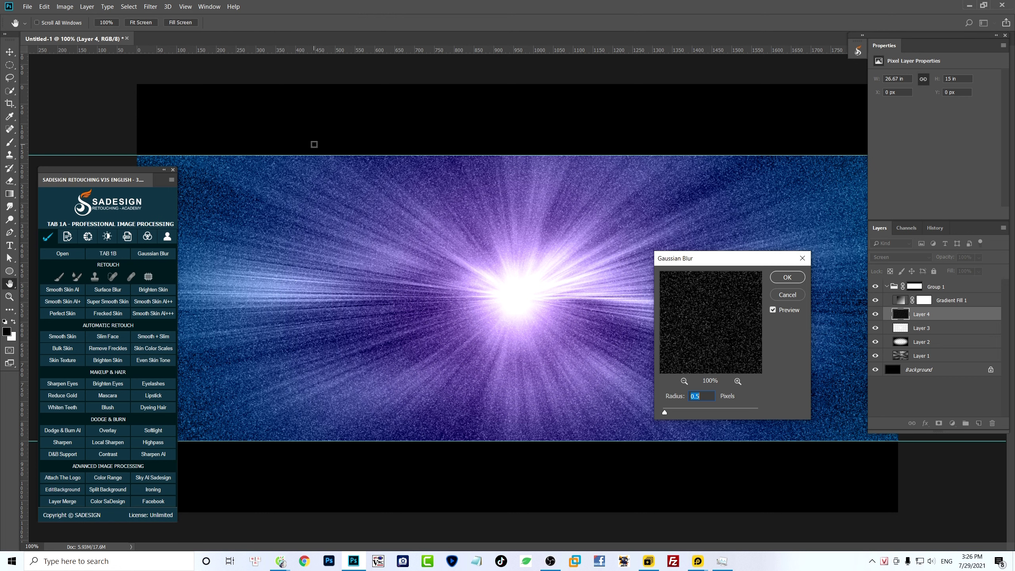
left_click_drag(715, 260, 572, 228)
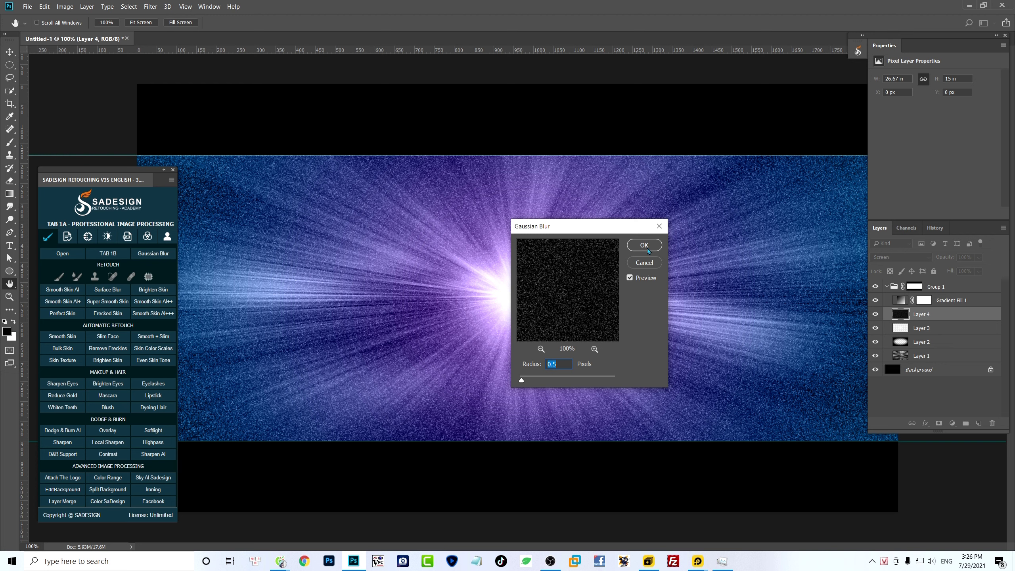
left_click(651, 248)
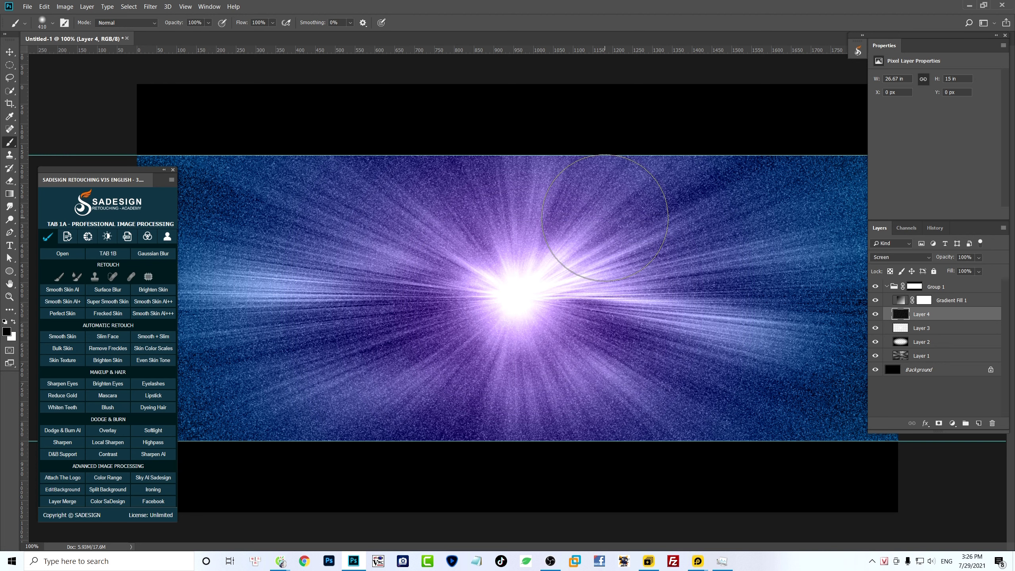
Apply Levels to Layer 4 with black input about 74 and white 203, then toggle its visibility to compare
key("ctrl+l")
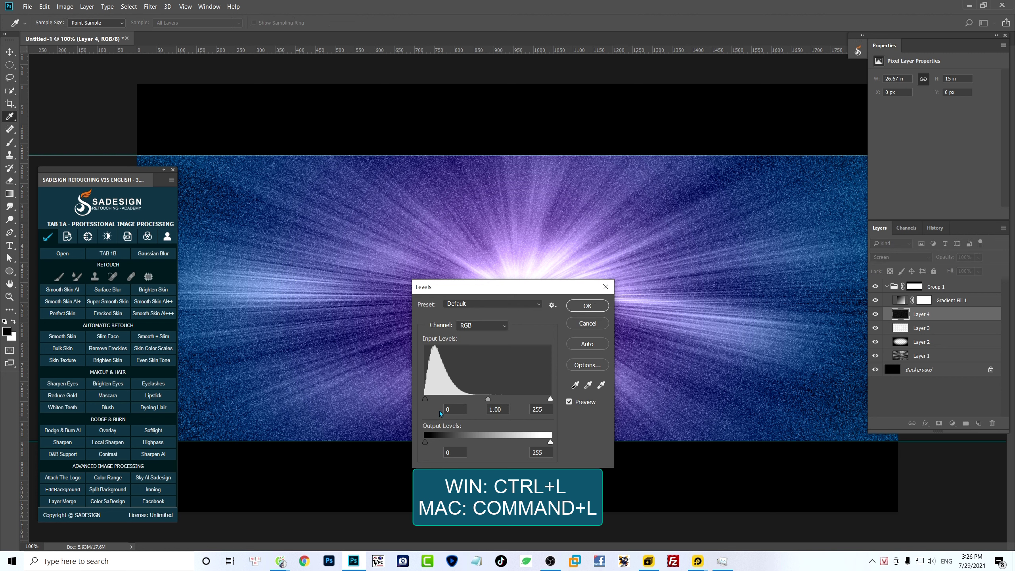
left_click_drag(425, 399, 465, 399)
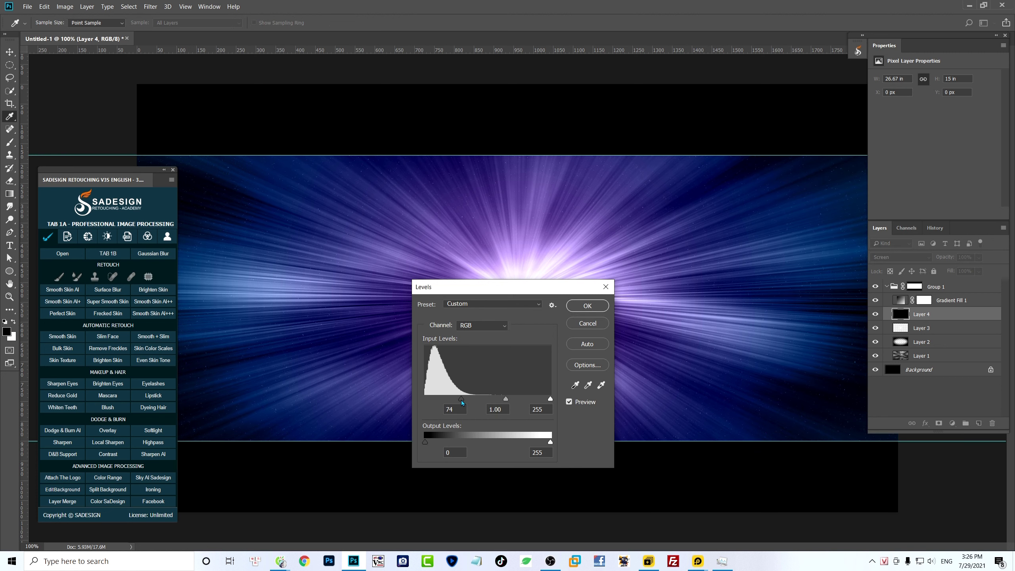
left_click_drag(461, 399, 461, 399)
left_click_drag(550, 399, 524, 399)
key("Return")
key("b")
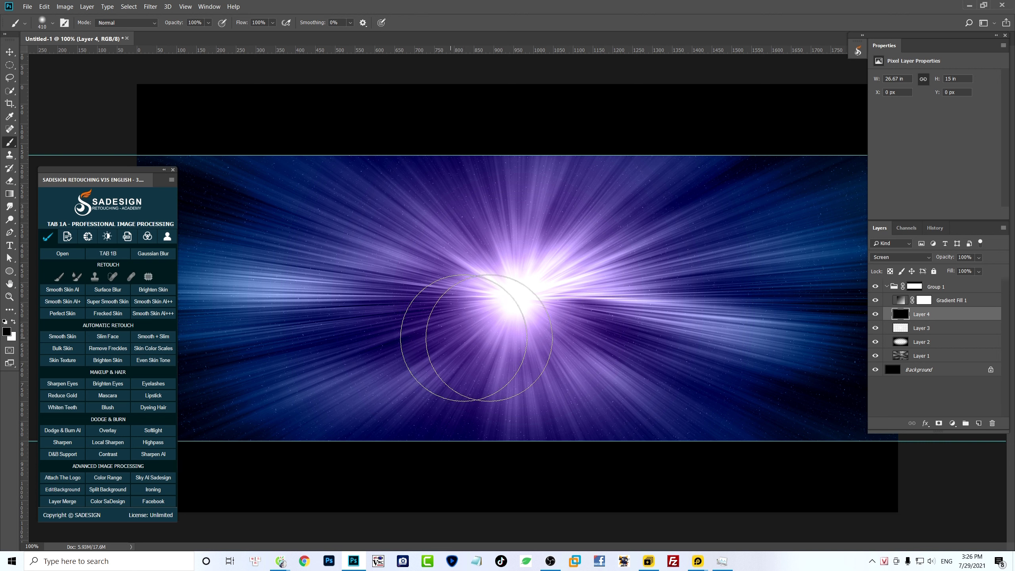
left_click(875, 314)
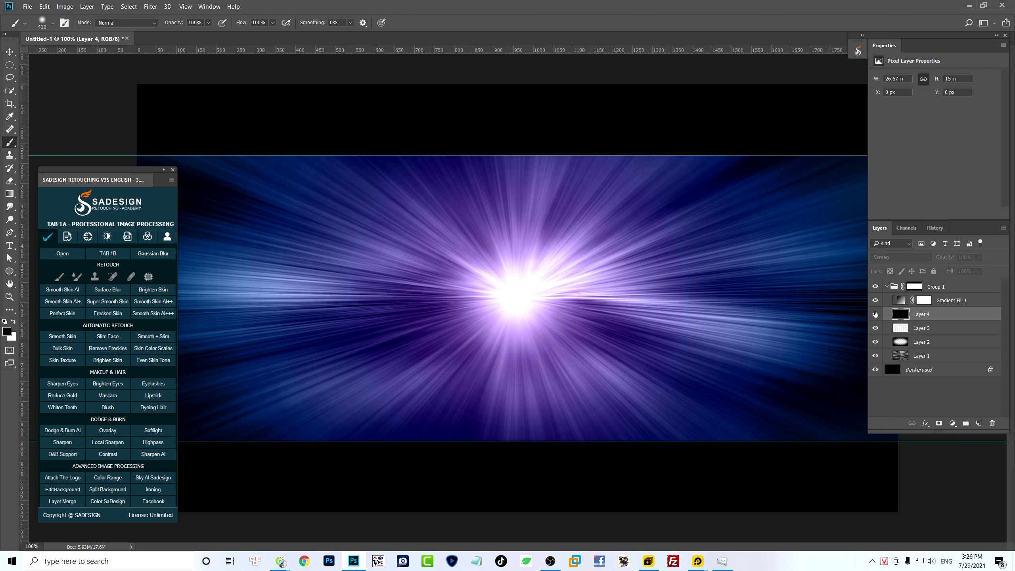
left_click(875, 315)
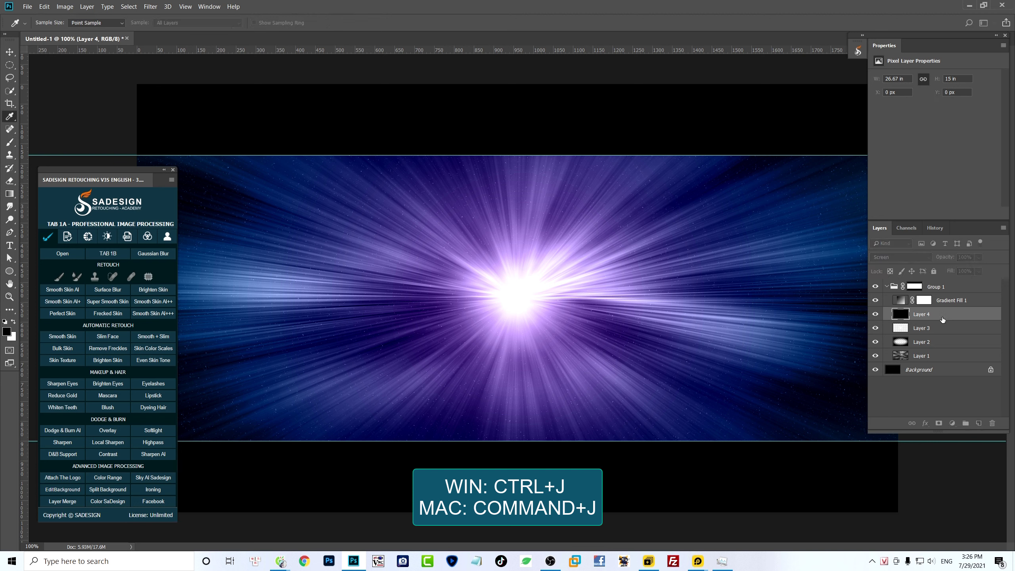
Duplicate the star layer and blur the copy with a 5-pixel Gaussian Blur
key("ctrl+j")
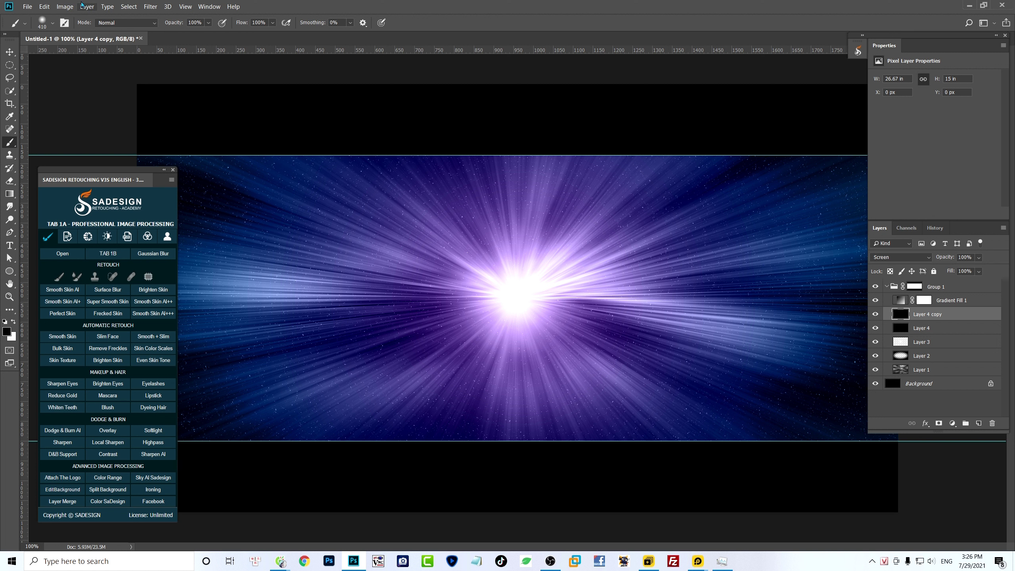
left_click(147, 7)
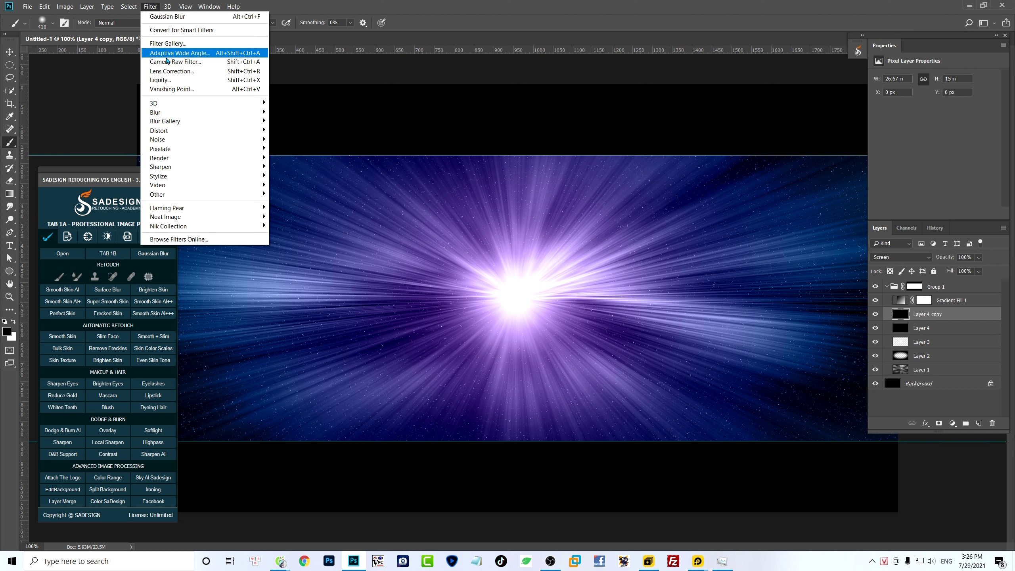
mouse_move(200, 112)
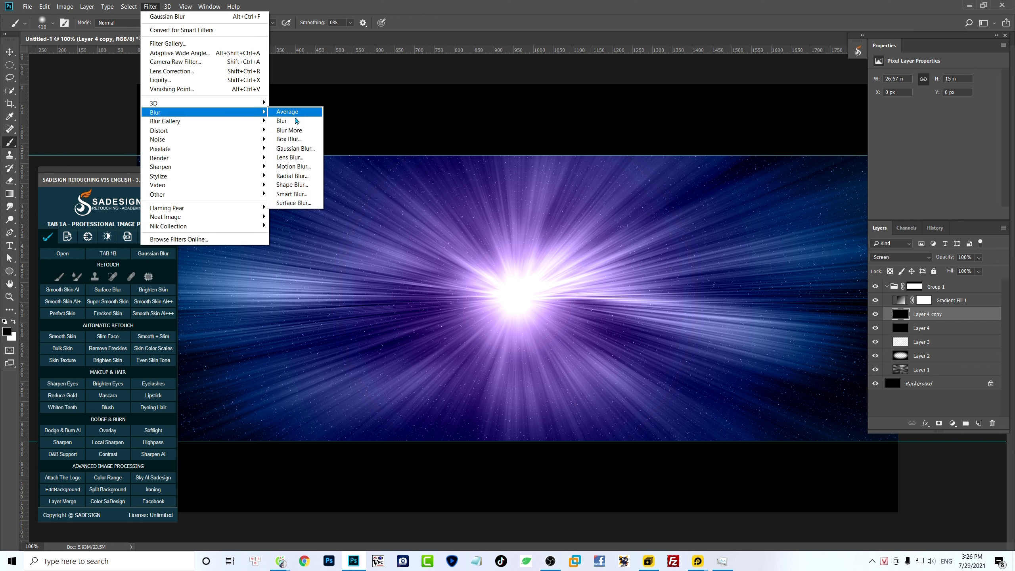
left_click(303, 150)
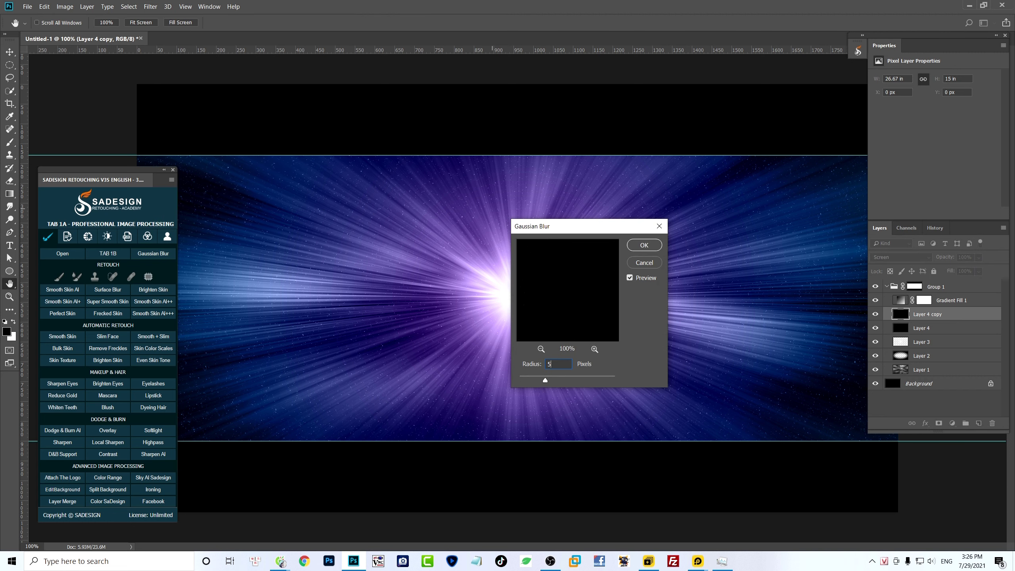
key("Return")
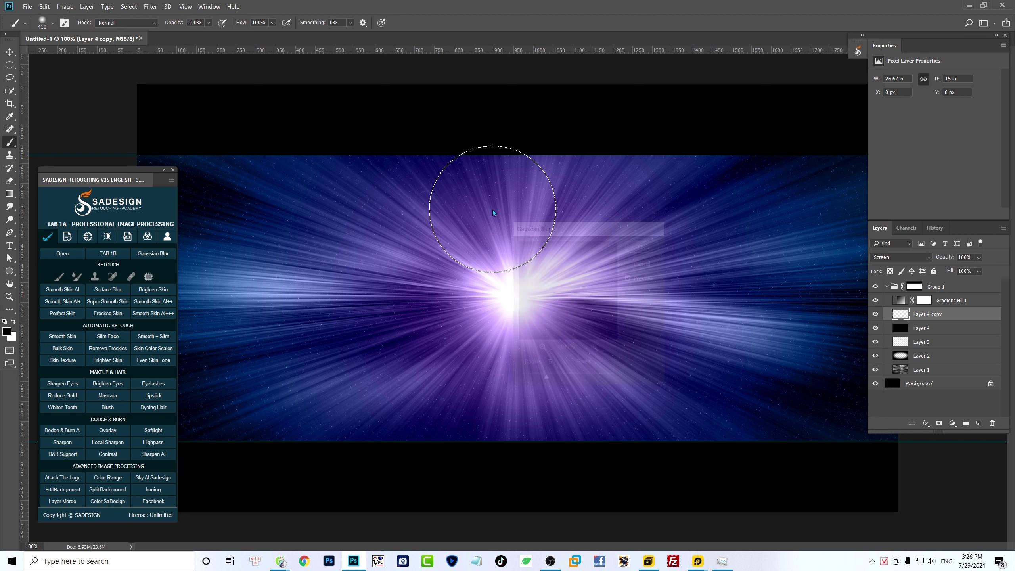
Apply a Zoom Radial Blur of amount 10 to Layer 4 copy
left_click(152, 8)
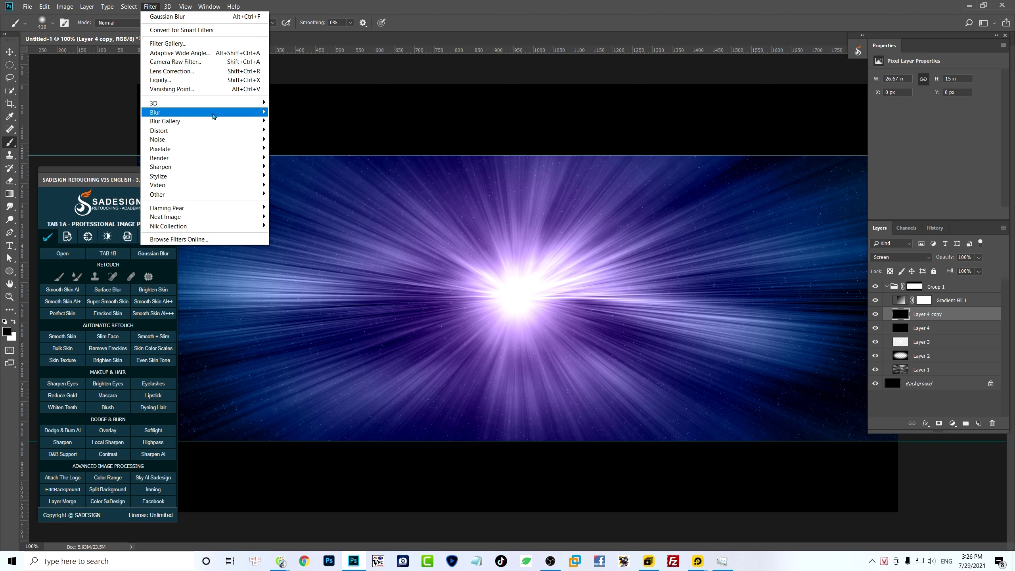
mouse_move(155, 112)
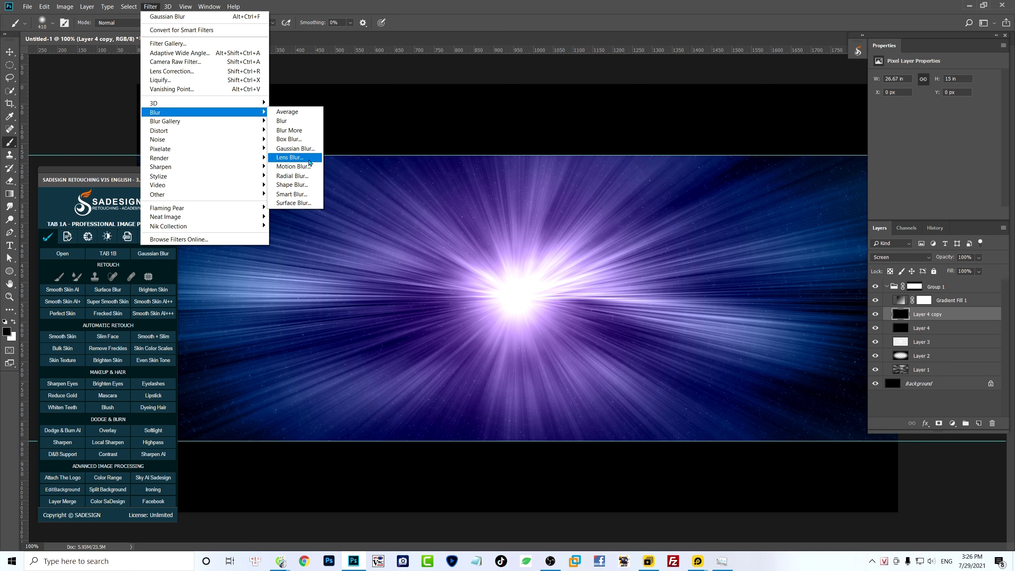
left_click(308, 179)
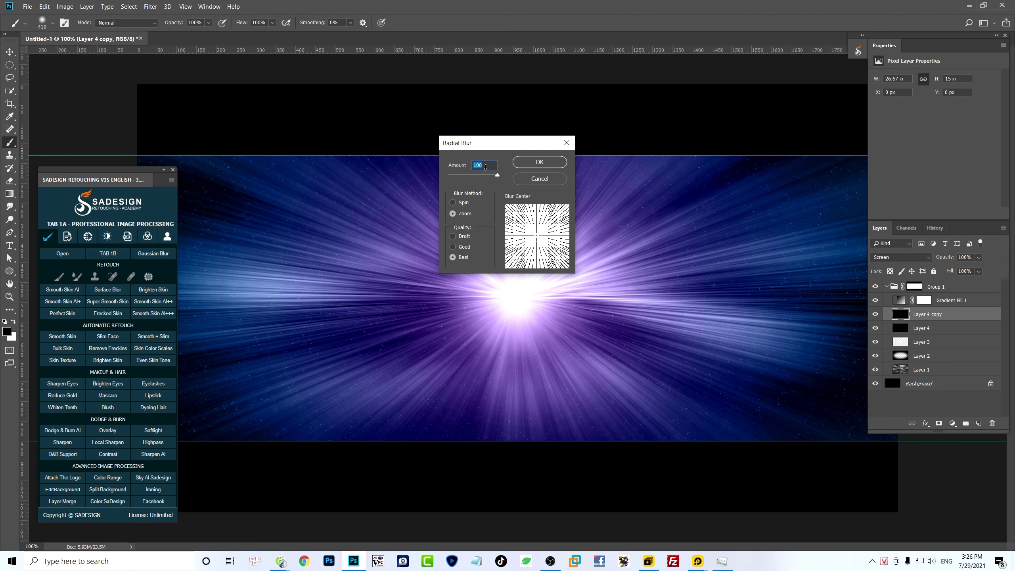
type("10")
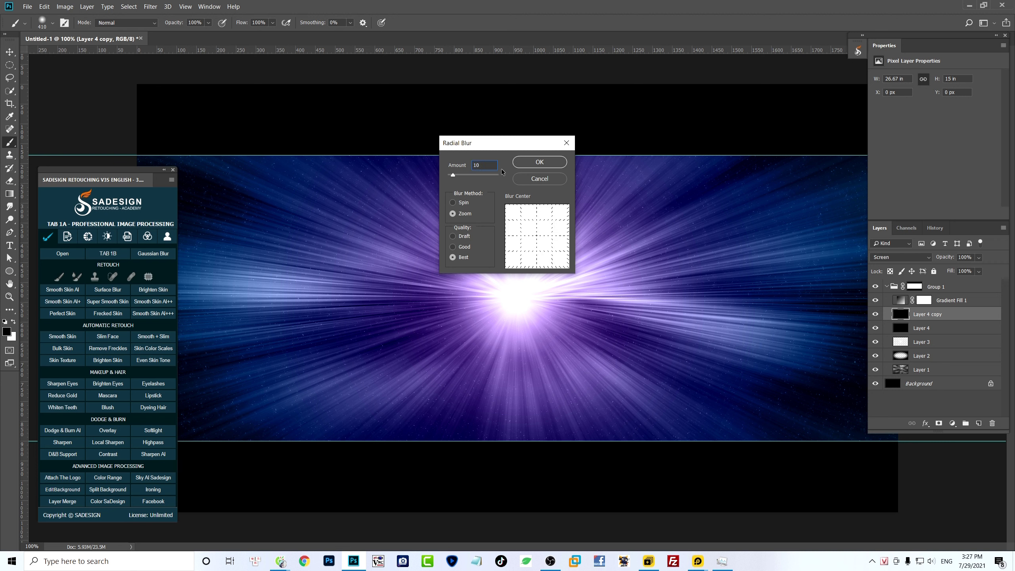
left_click(550, 165)
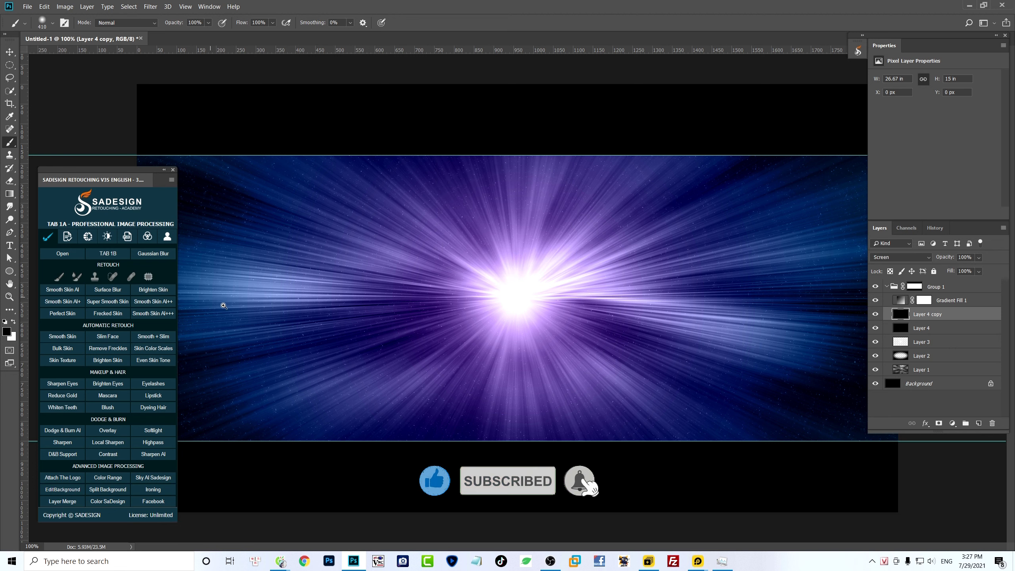
scroll(366, 296, "up", 1)
scroll(366, 295, "up", 2)
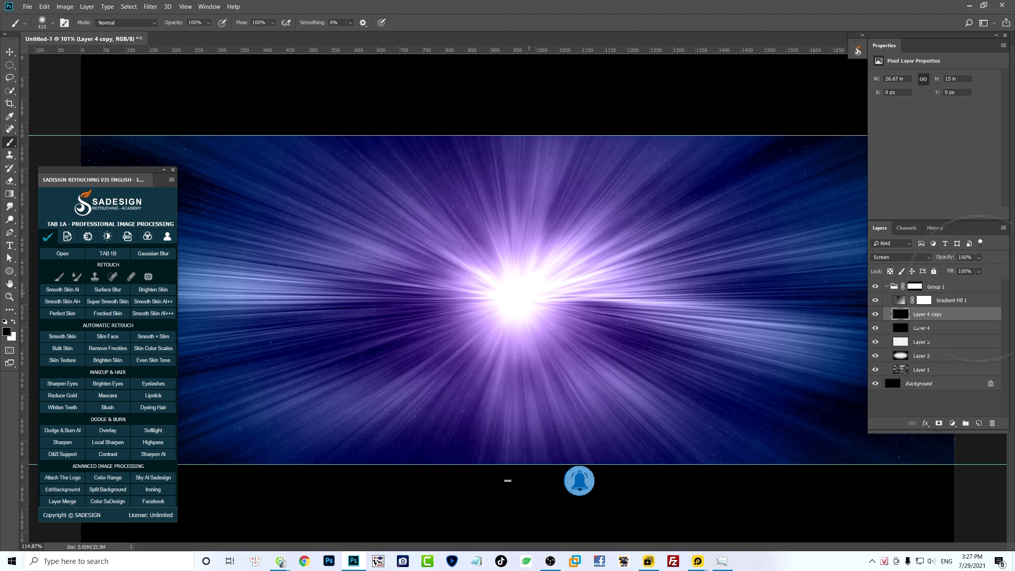
Show Layer 4 copy and stamp all visible layers into a new Layer 5 above Group 1
left_click(874, 315)
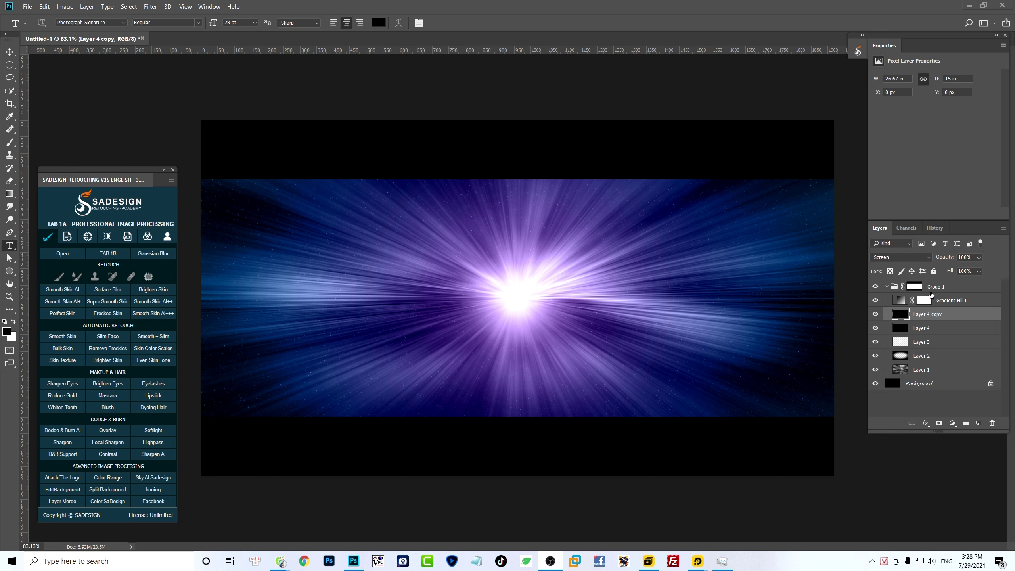
left_click(937, 288)
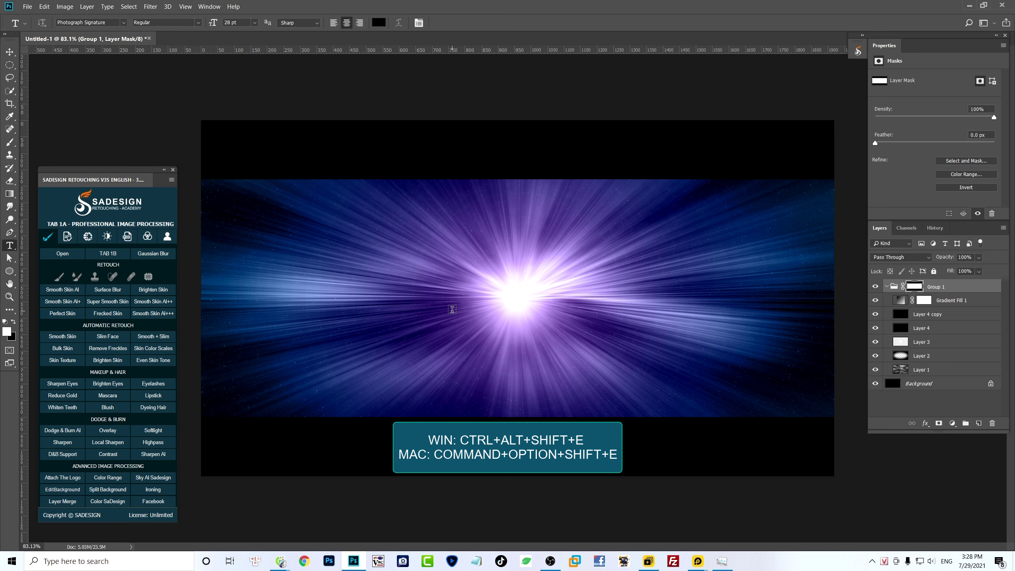
key("ctrl+alt+shift+e")
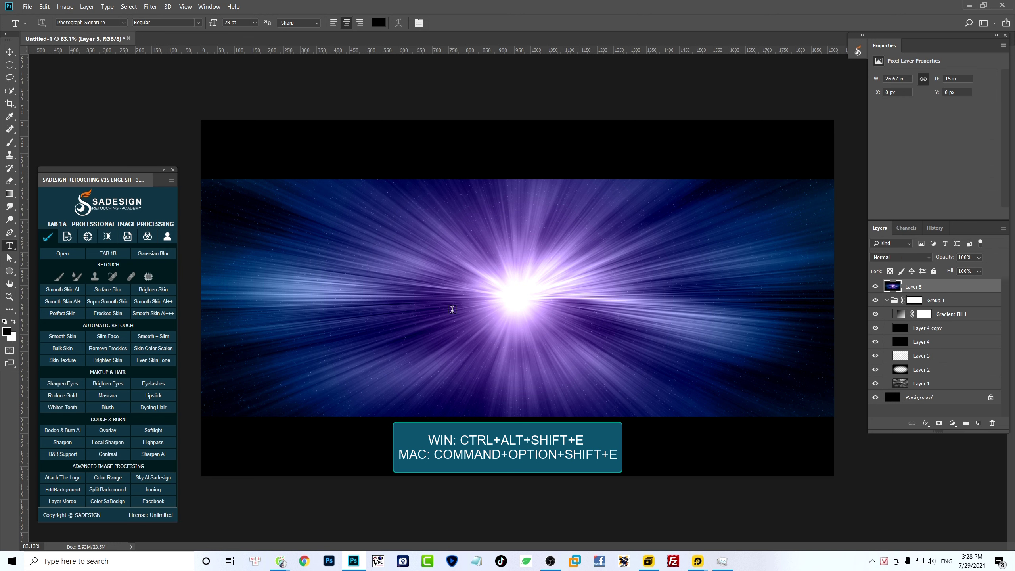
Free Transform Layer 5, stretching it past the canvas top and bottom
scroll(507, 316, "down", 2)
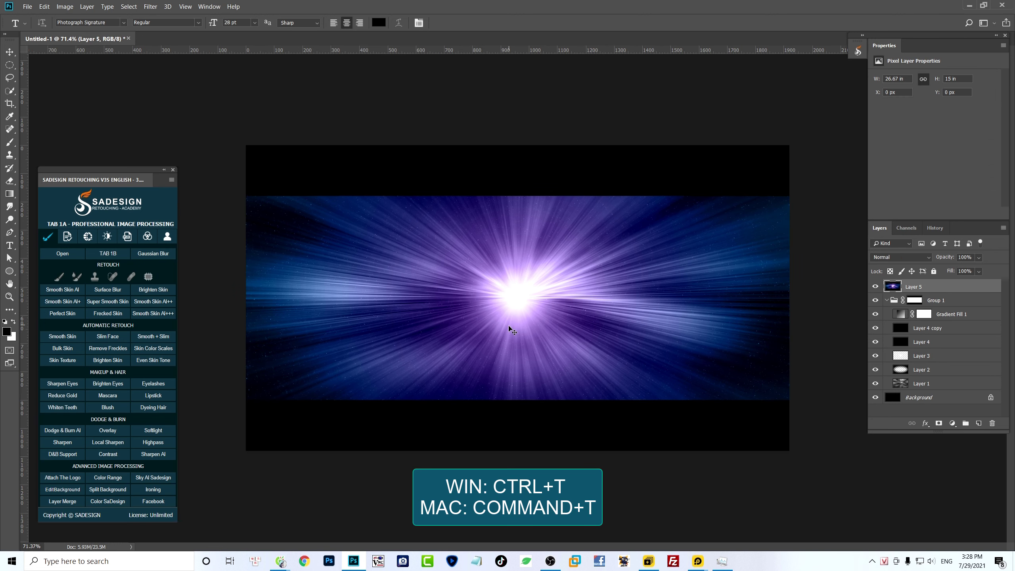
key("ctrl+t")
left_click_drag(517, 145, 524, 75)
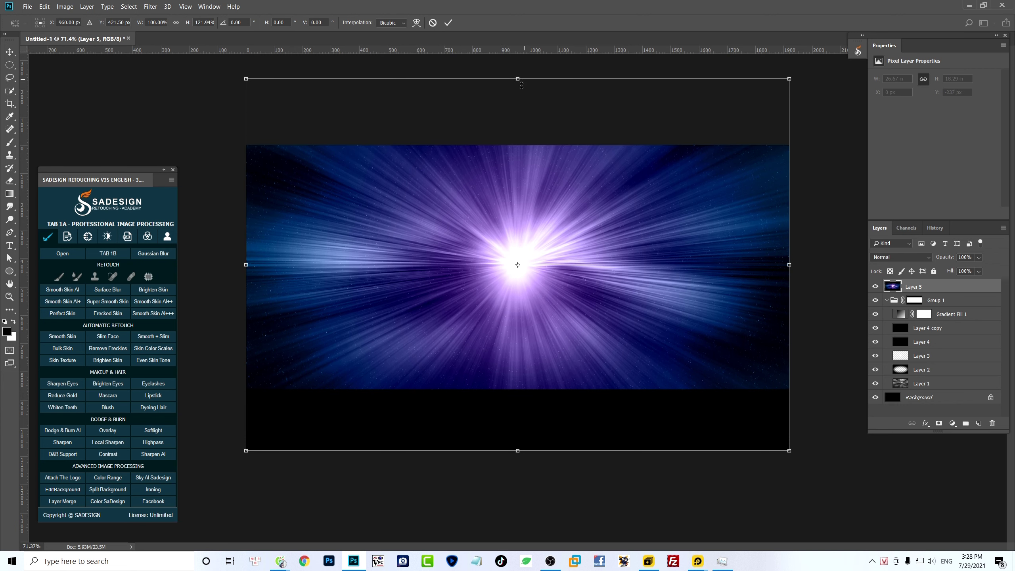
left_click_drag(517, 455, 510, 546)
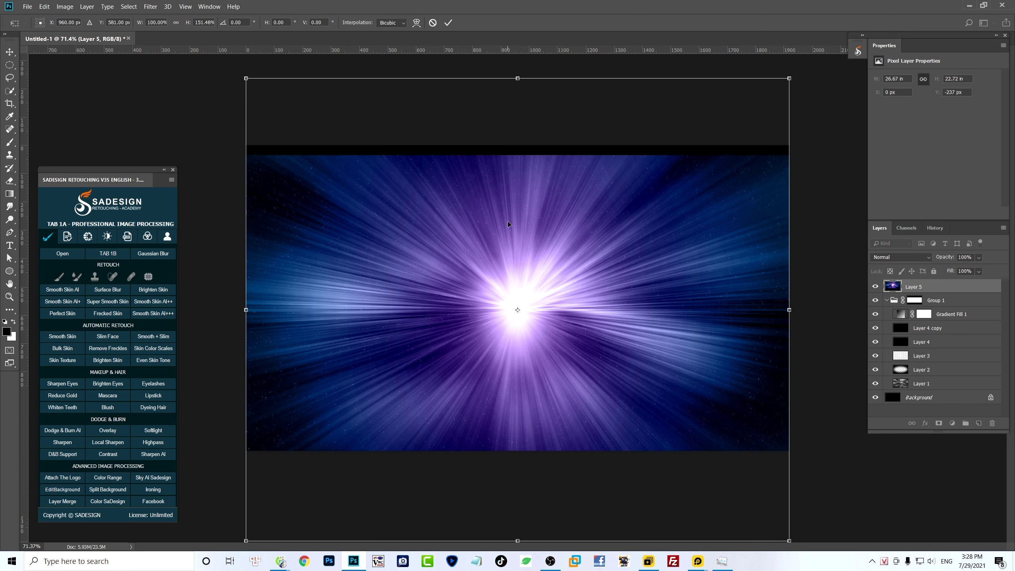
left_click_drag(517, 79, 522, 64)
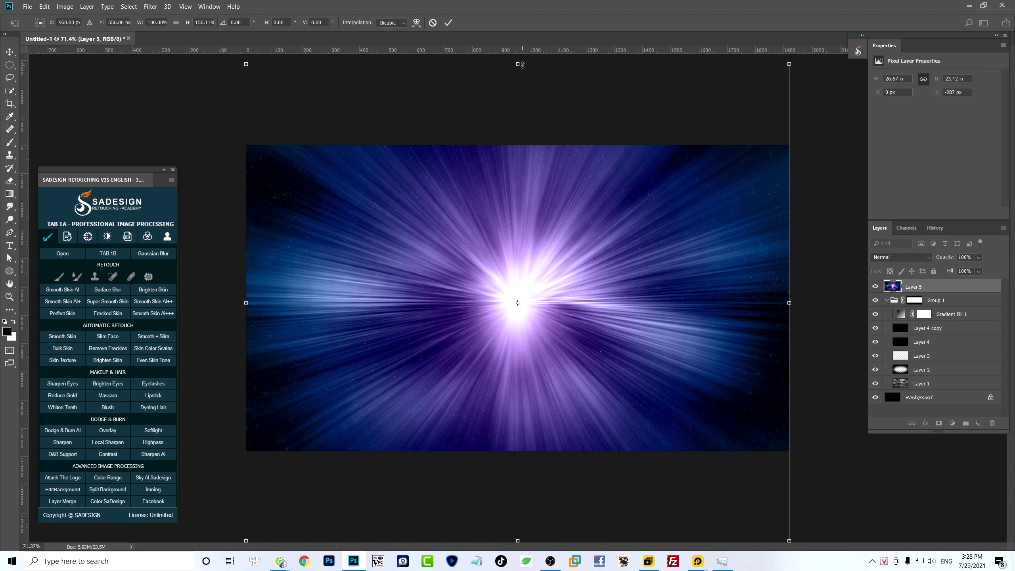
key("t")
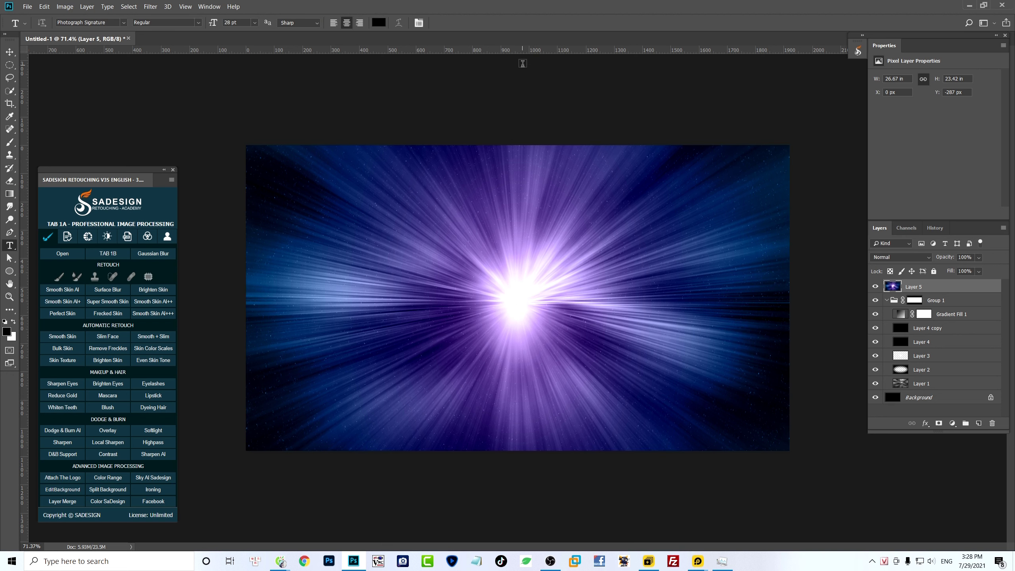
In the History panel, jump to the Untitled-1 snapshot and toggle with Ctrl+Alt+Z back to the final burst
left_click(934, 229)
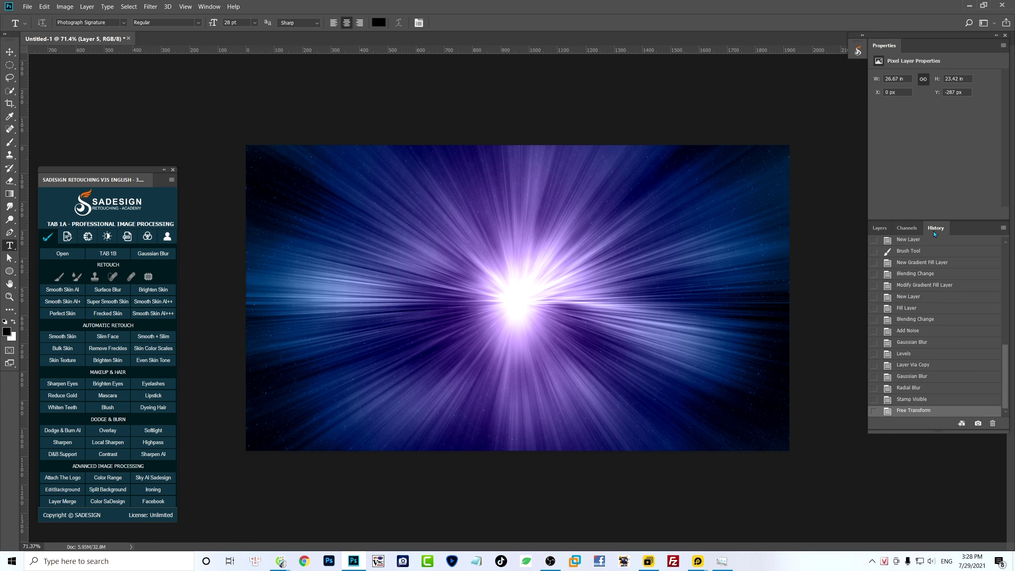
left_click_drag(1005, 369, 1006, 227)
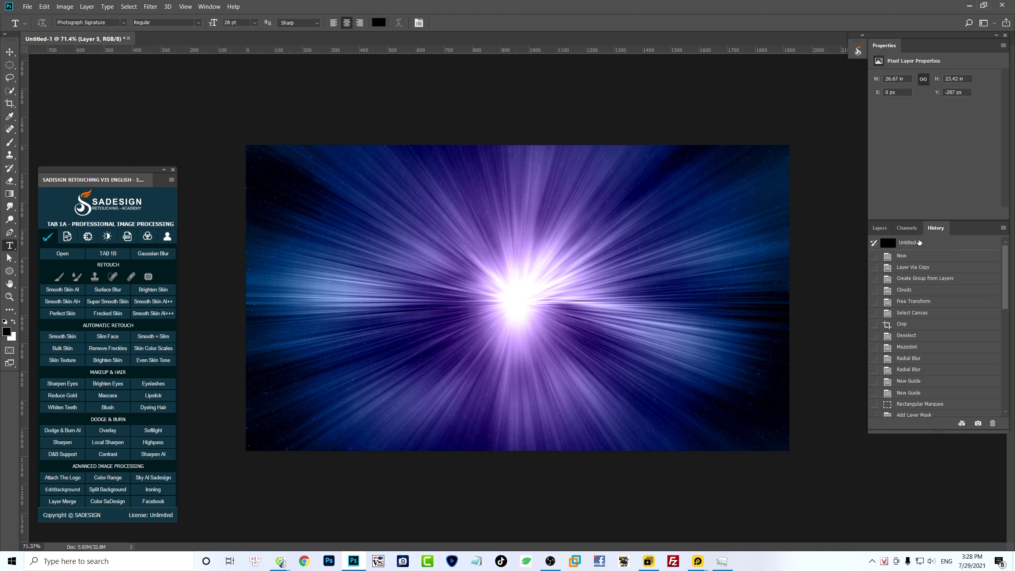
left_click(919, 242)
key("ctrl+alt+z")
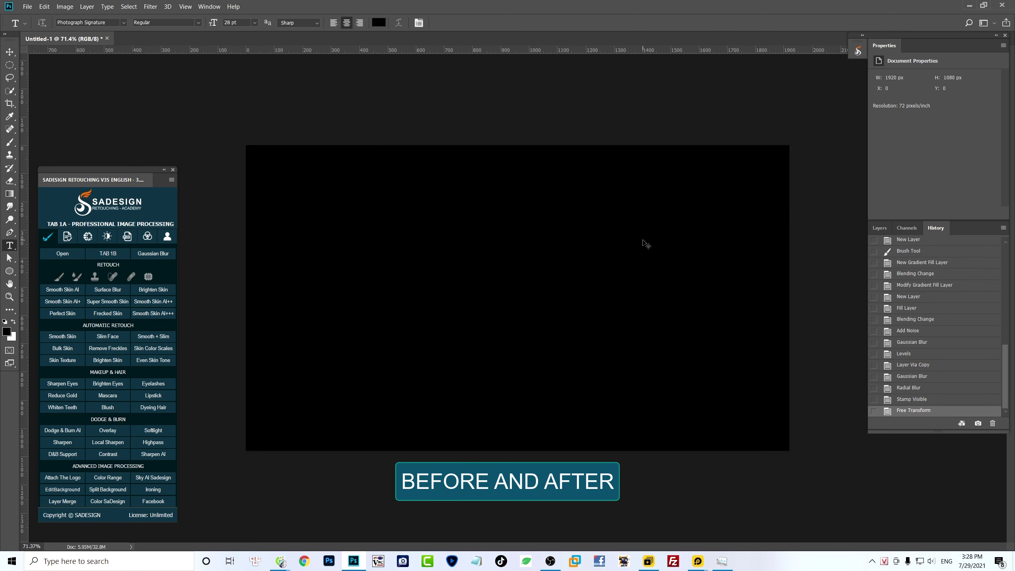
key("ctrl+alt+z")
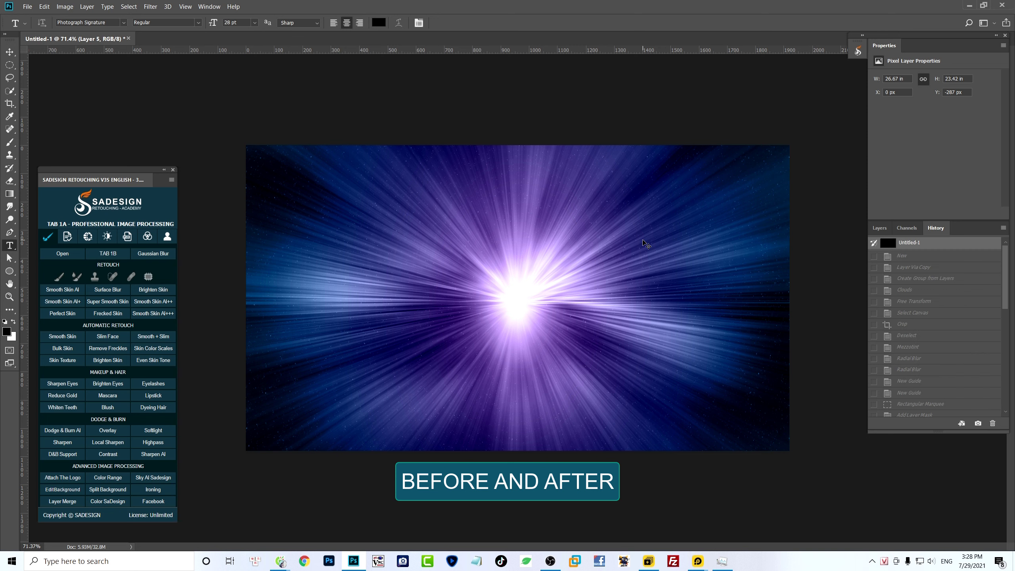
key("ctrl+alt+z")
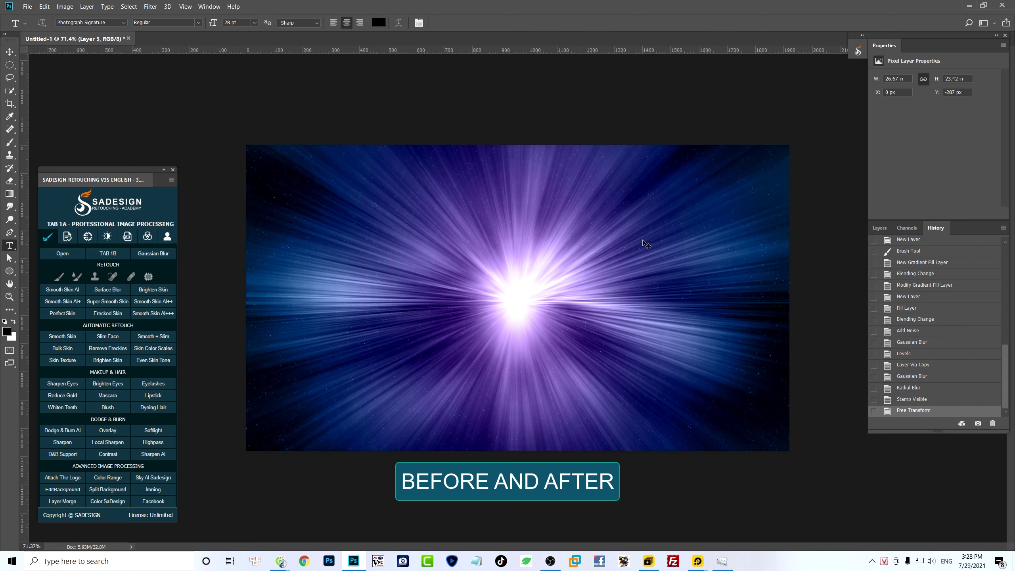
key("ctrl+alt+z")
key("ctrl+alt+z")
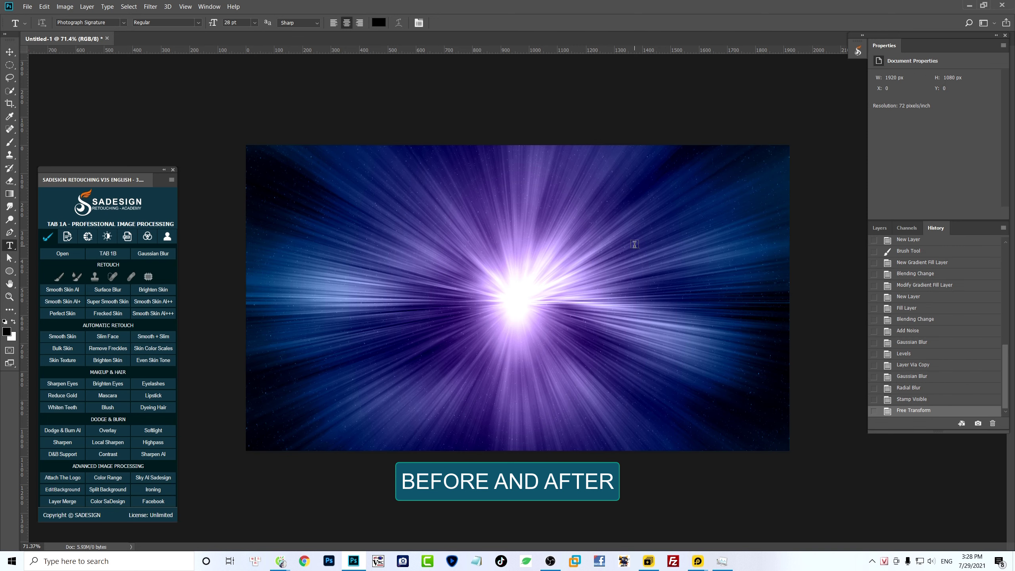